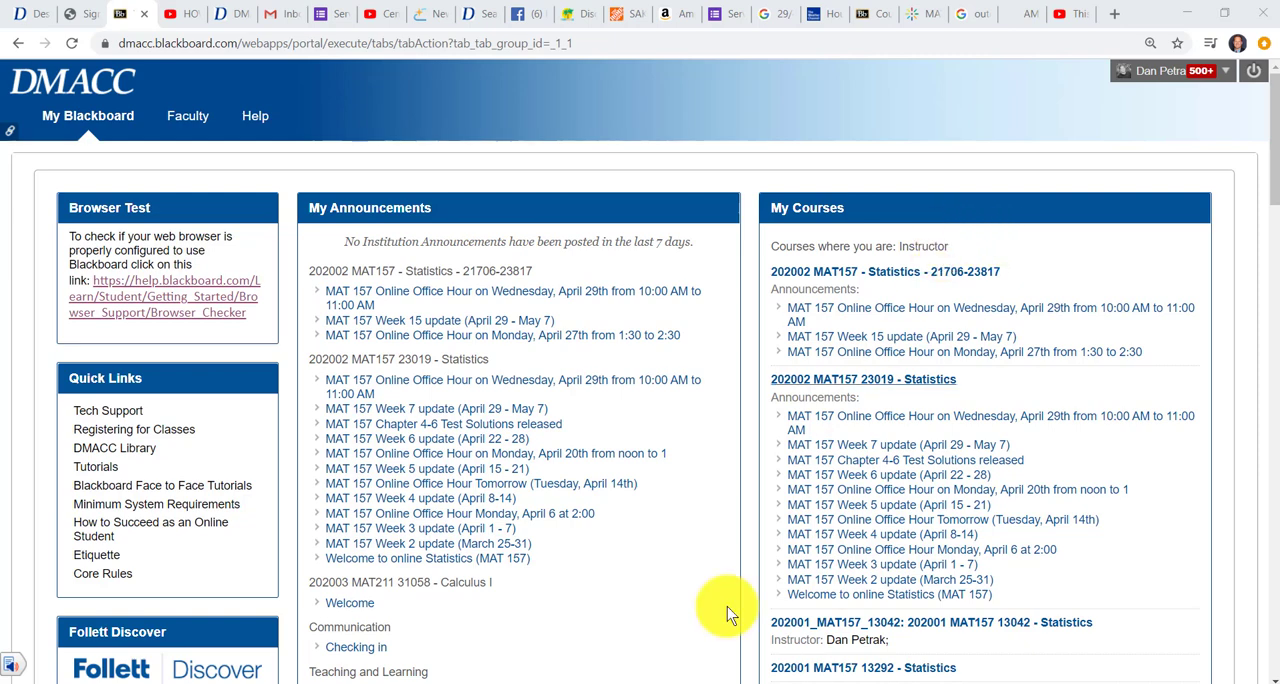
# Switch to Microsoft Teams and open the files of the MATH team's MAT 157 channel
pyautogui.click(644, 683)
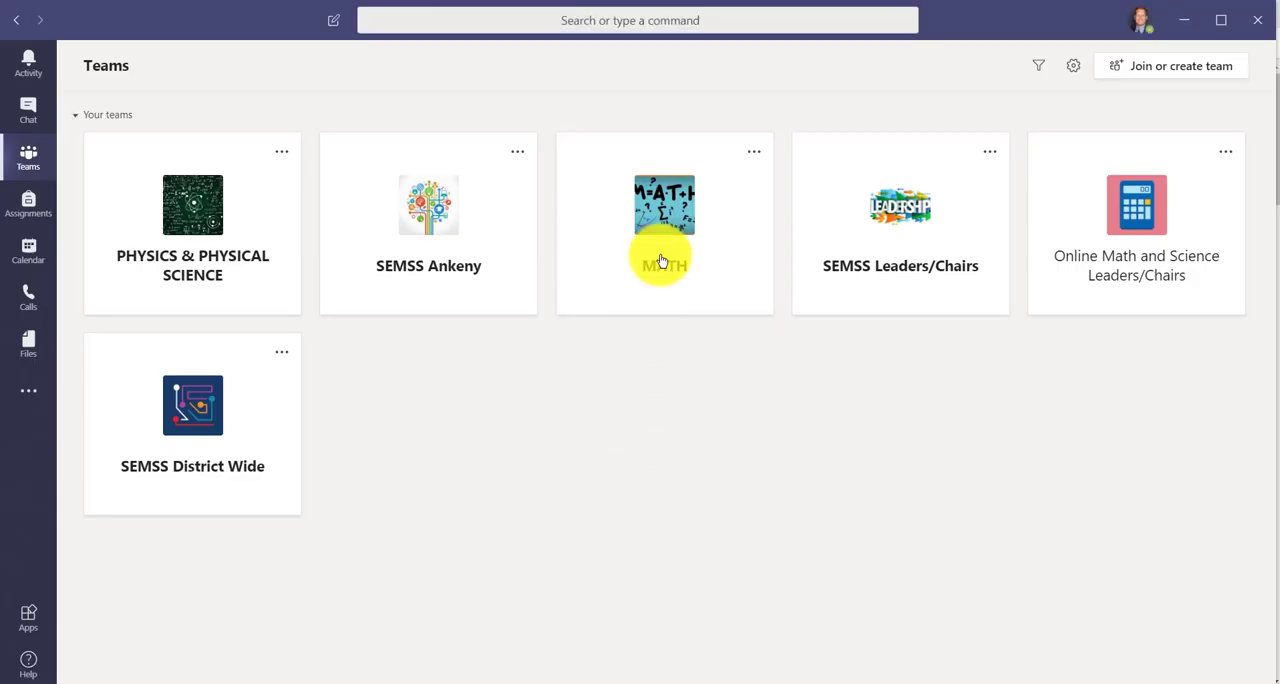
pyautogui.click(666, 225)
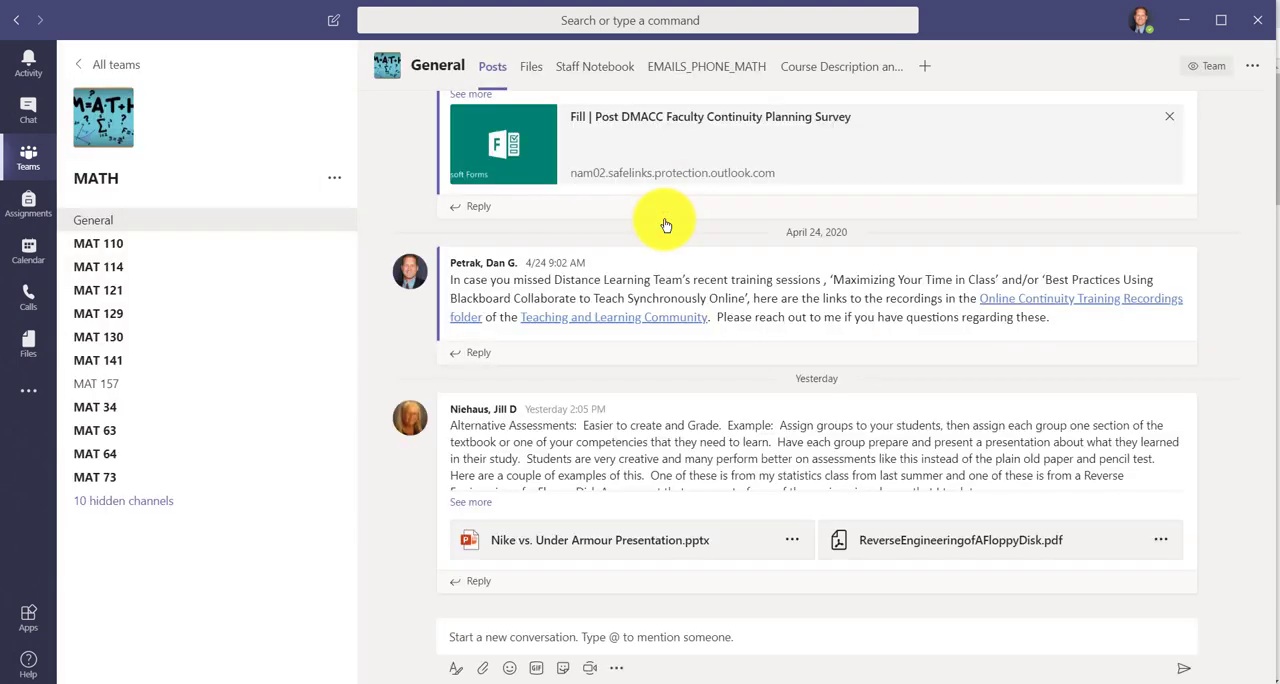
pyautogui.click(140, 391)
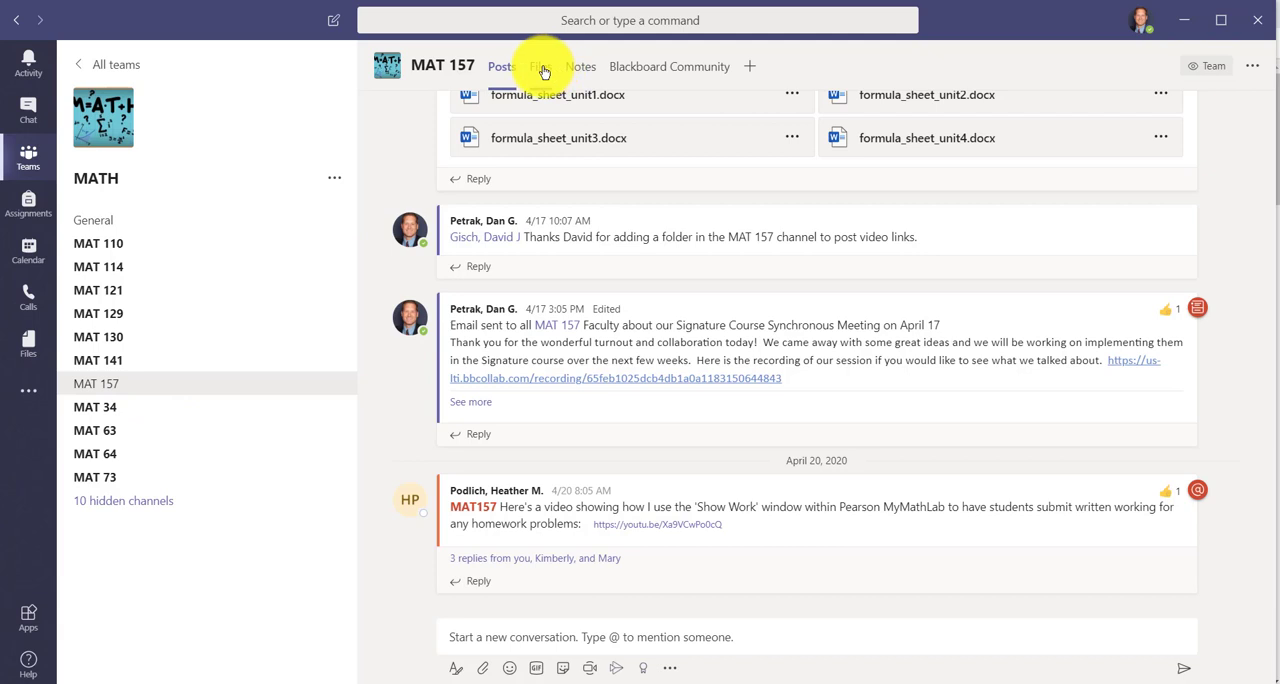
pyautogui.click(540, 70)
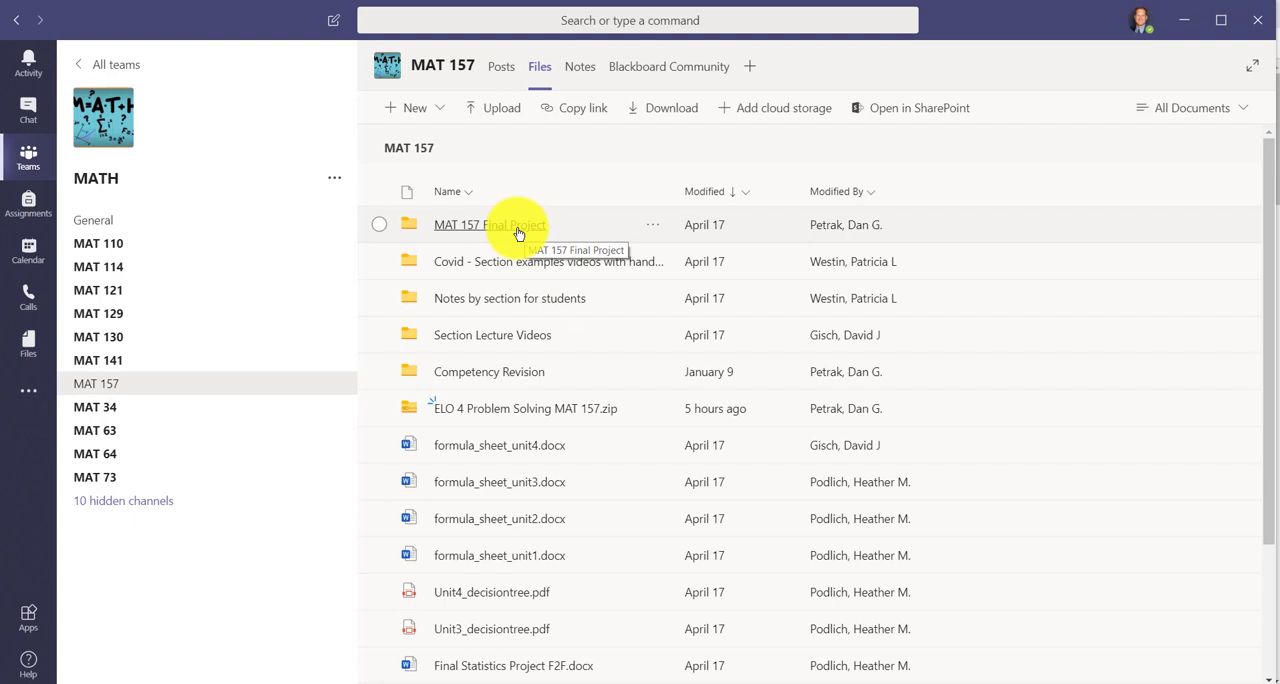
# Preview the contents of ELO 4 Problem Solving MAT 157.zip, and download the file
pyautogui.click(548, 410)
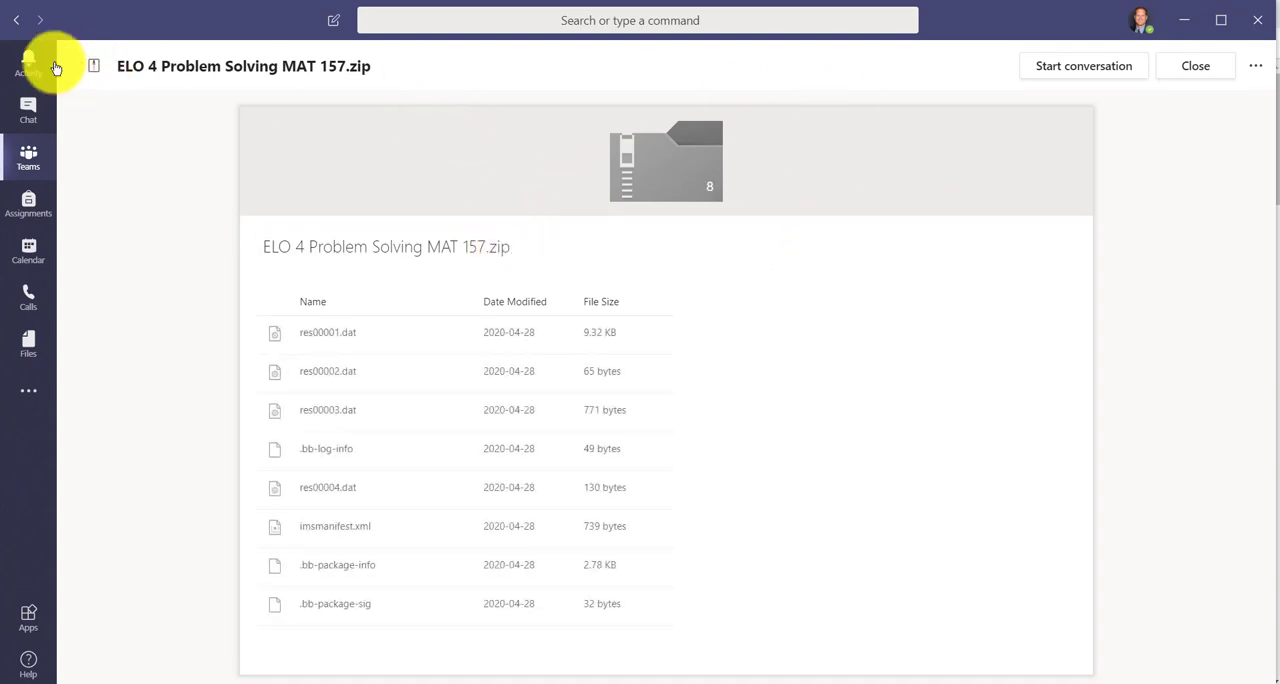
pyautogui.click(92, 63)
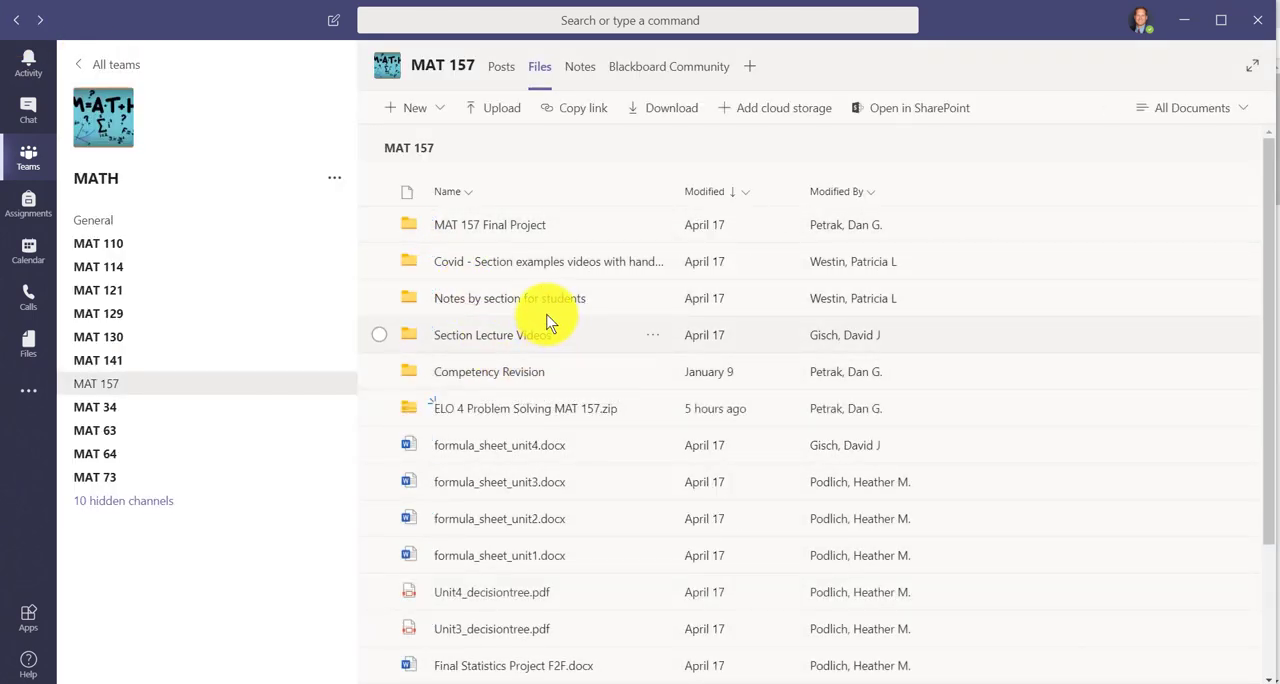
pyautogui.click(655, 412)
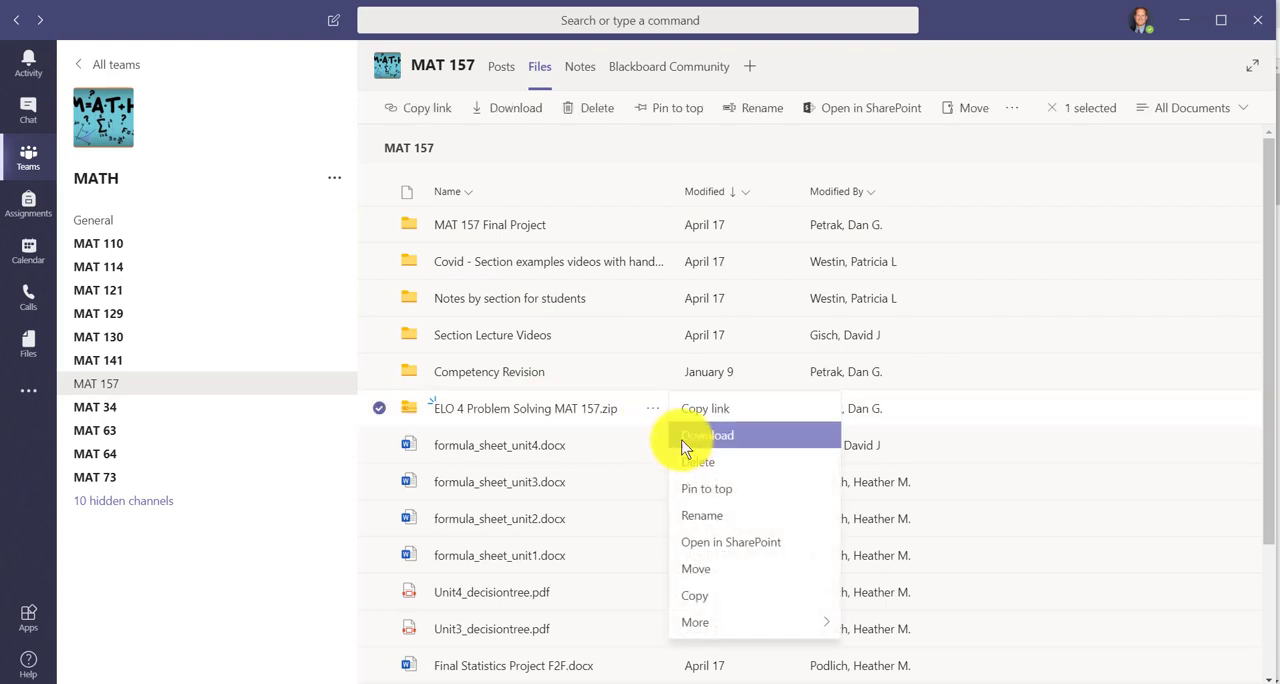
pyautogui.click(668, 434)
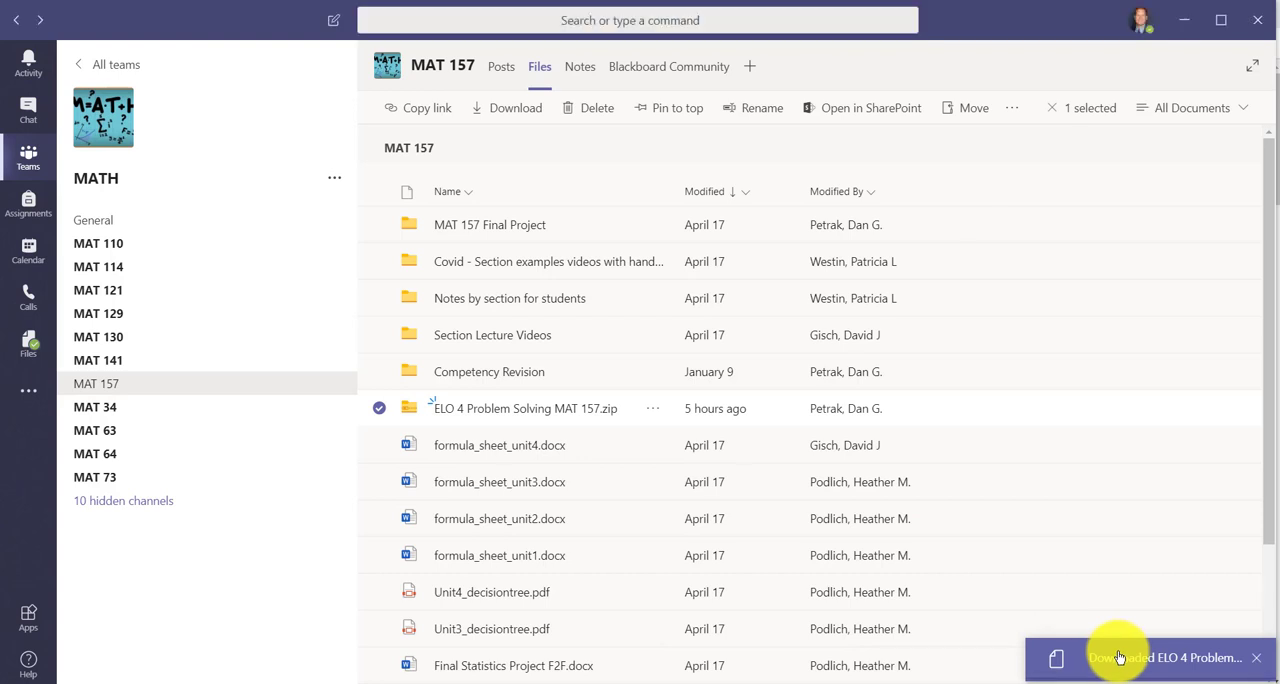
# Move the downloaded ELO 4 Problem Solving MAT 157 zip from Downloads into the OneDrive folder Classes taught > Stats > Tests > 2020
pyautogui.click(1122, 661)
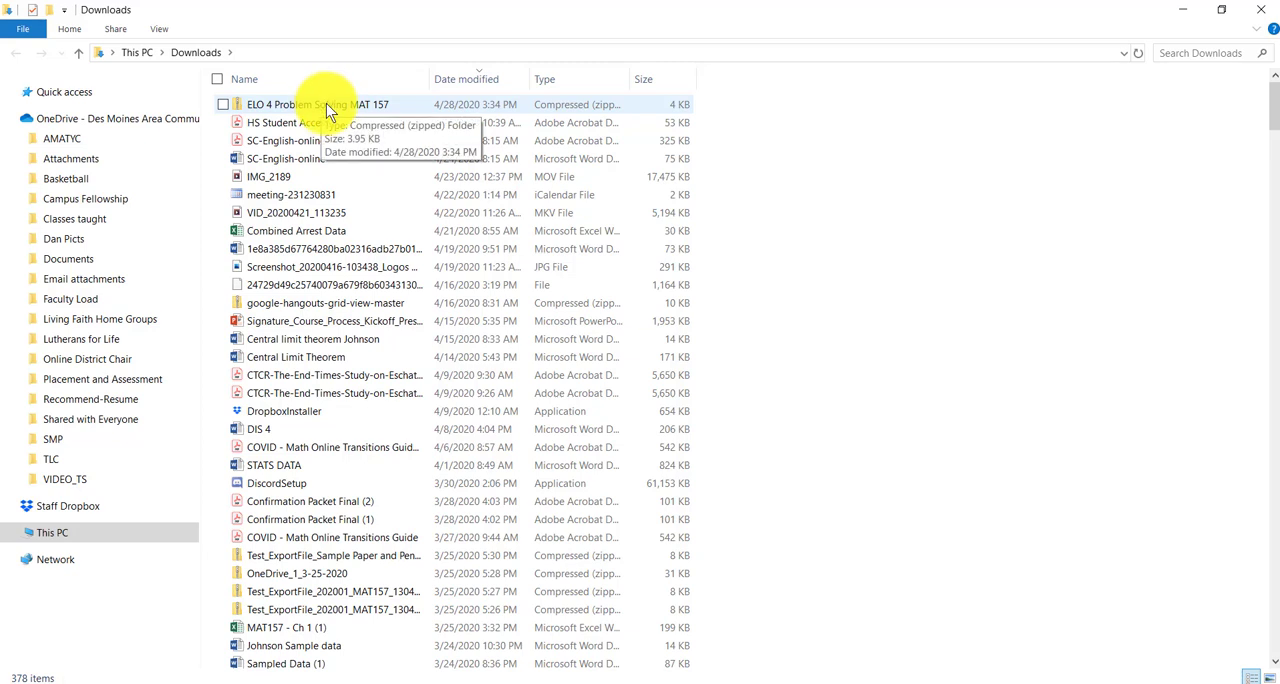
pyautogui.rightClick(318, 101)
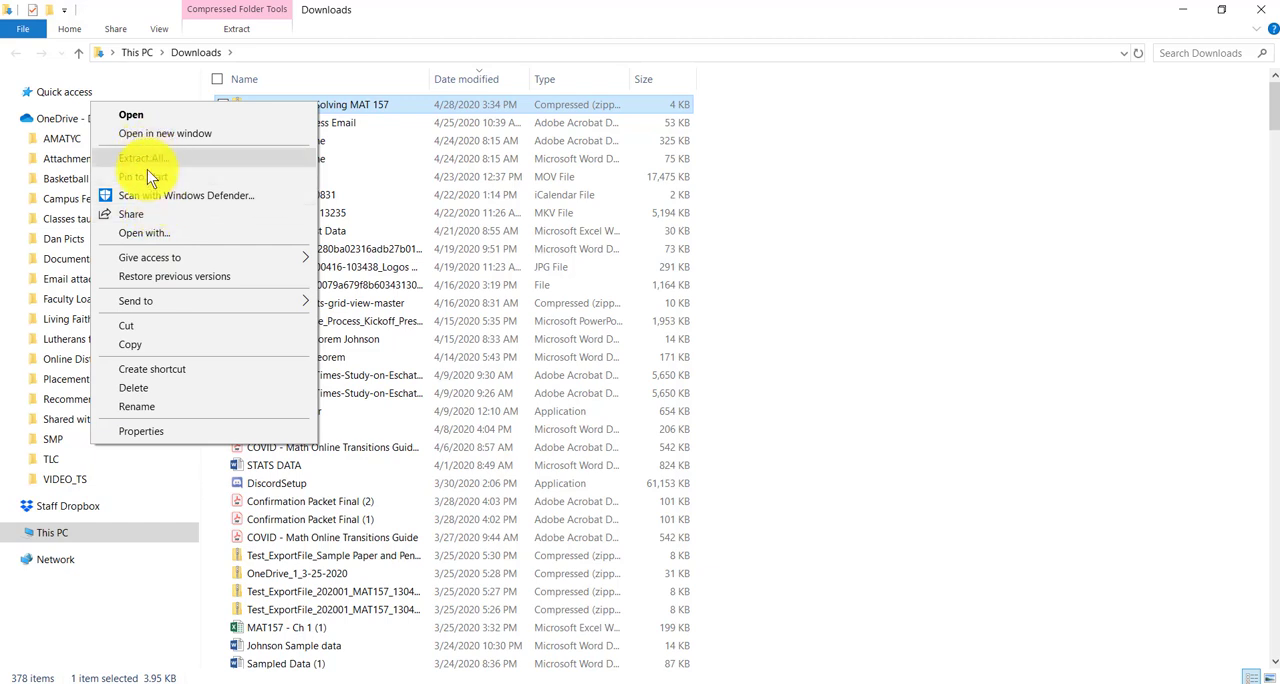
pyautogui.click(155, 330)
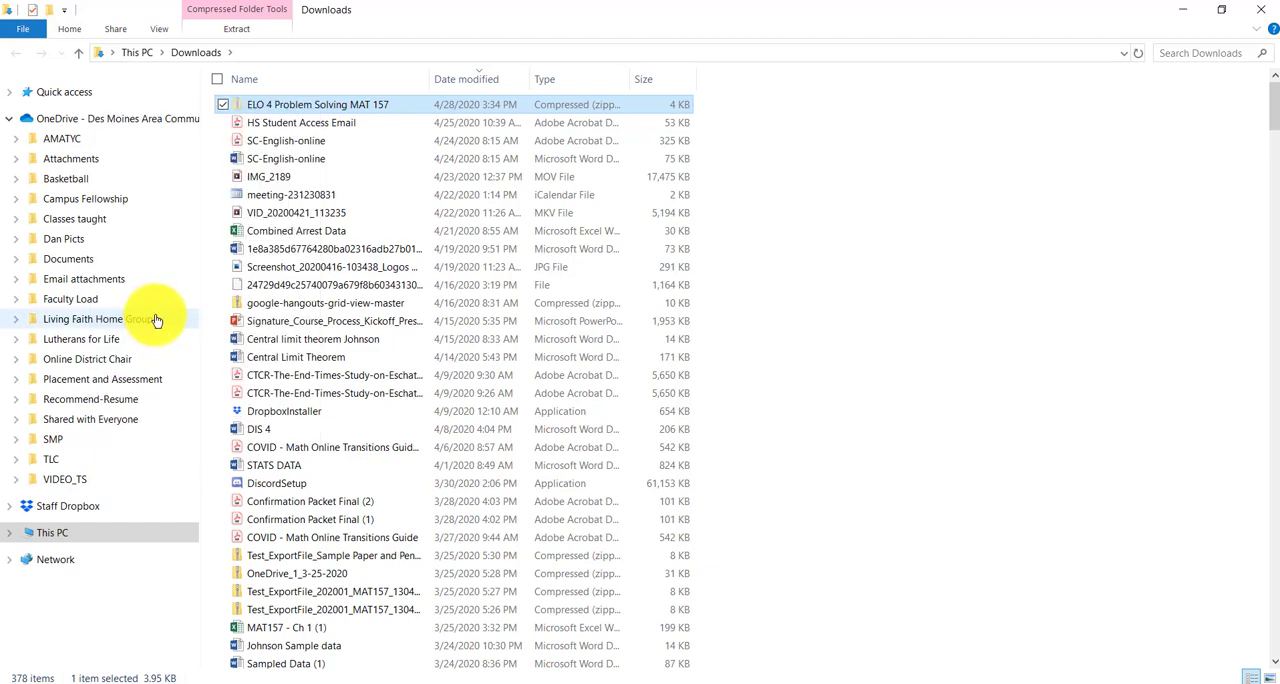
pyautogui.click(53, 226)
pyautogui.doubleClick(268, 407)
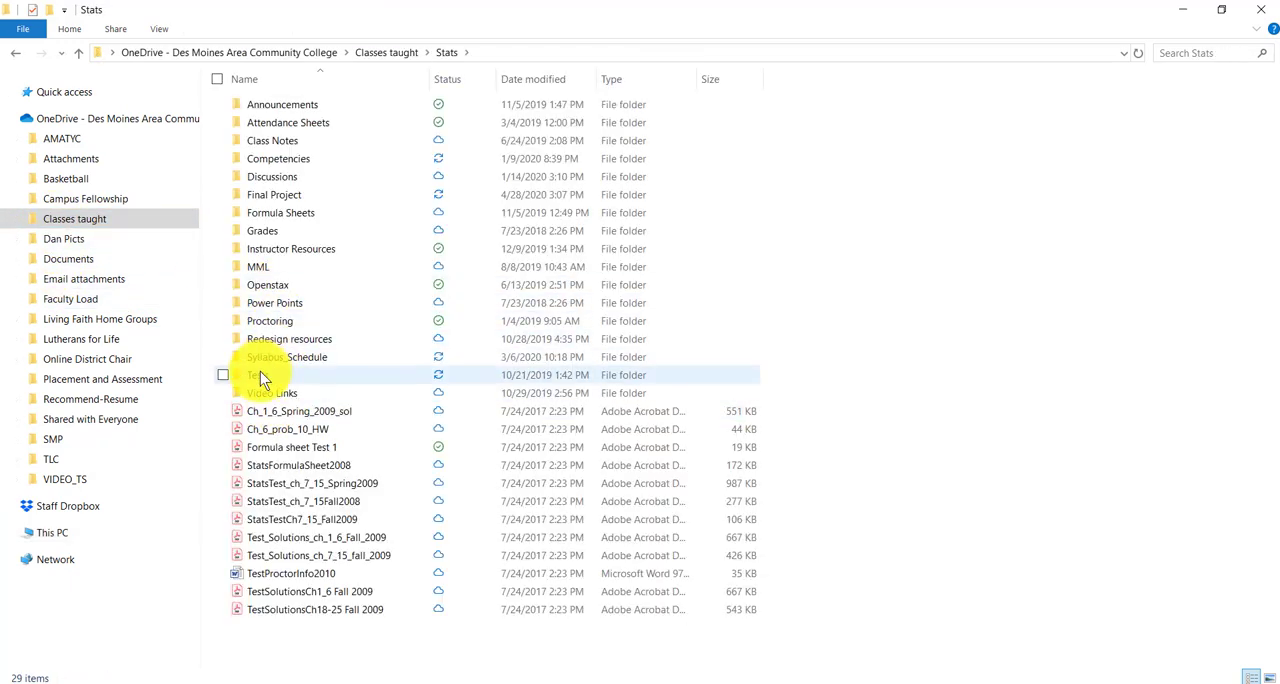
pyautogui.click(261, 375)
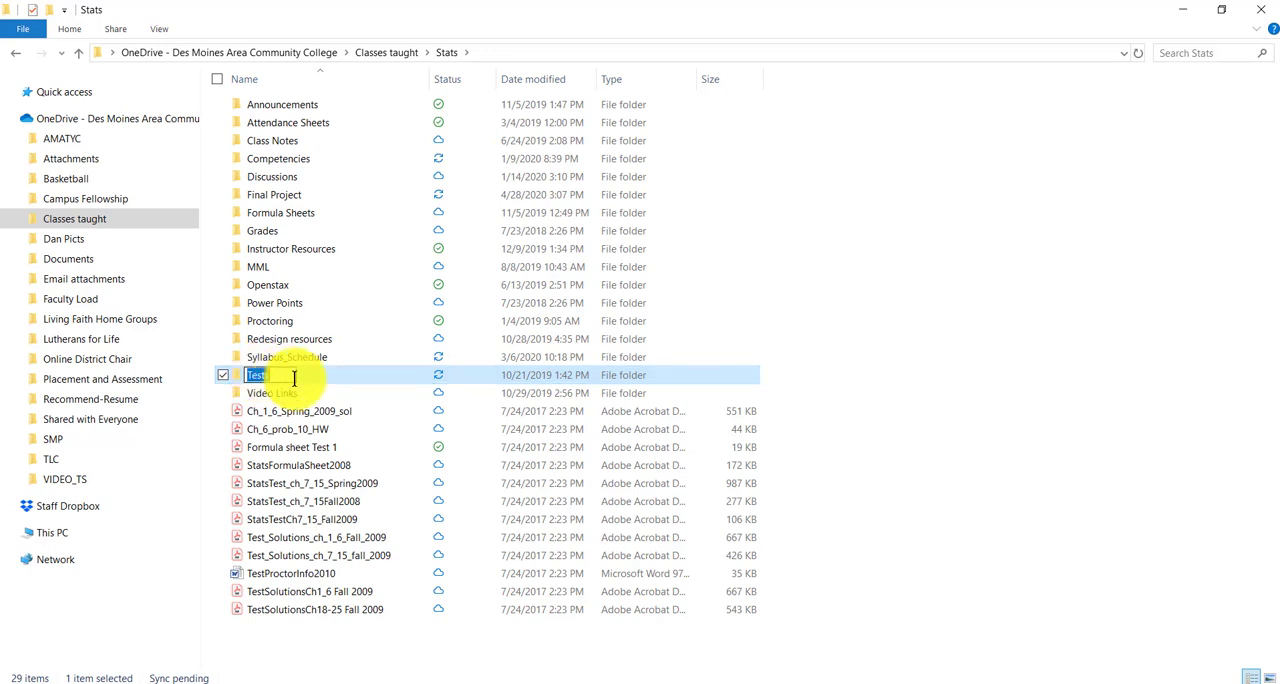
pyautogui.doubleClick(263, 377)
pyautogui.doubleClick(268, 238)
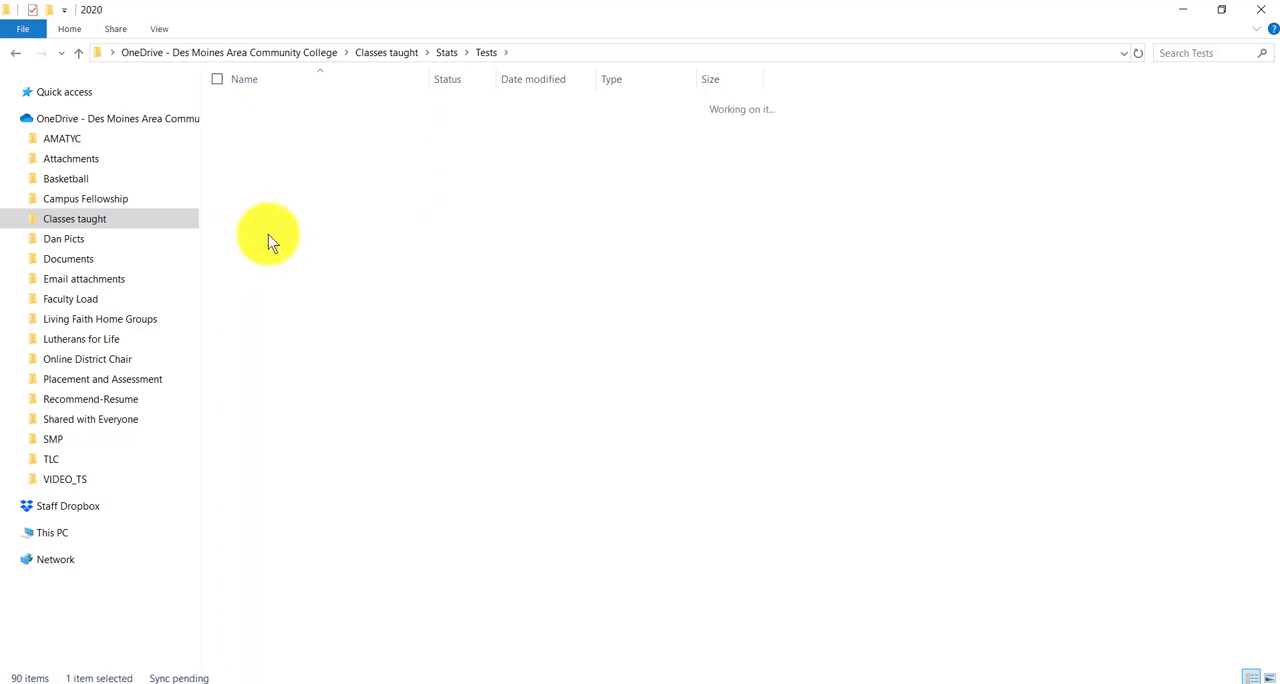
pyautogui.rightClick(374, 391)
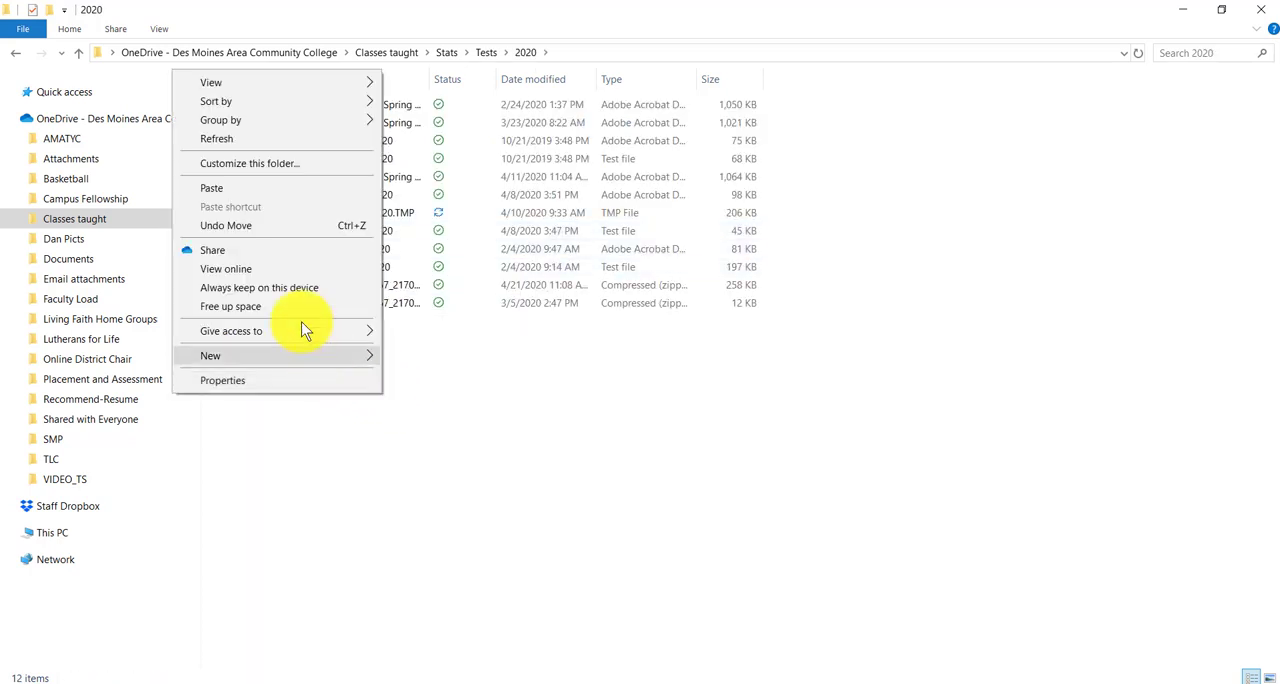
pyautogui.click(259, 194)
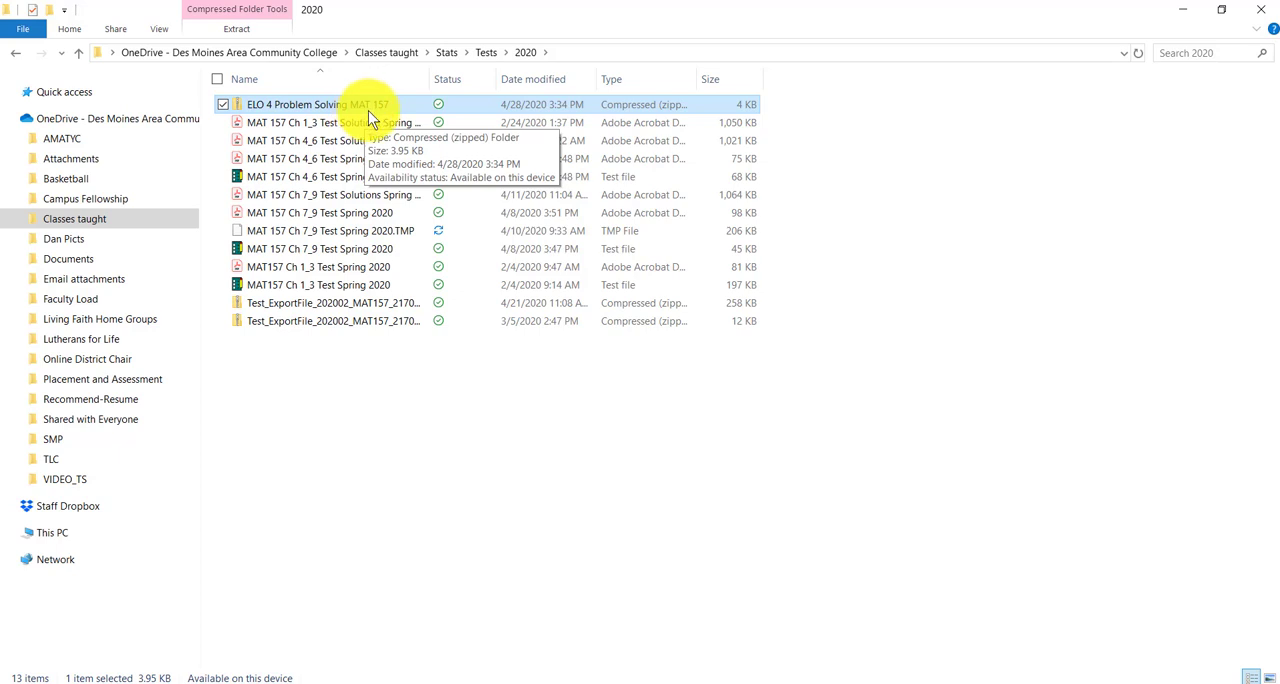
pyautogui.click(435, 442)
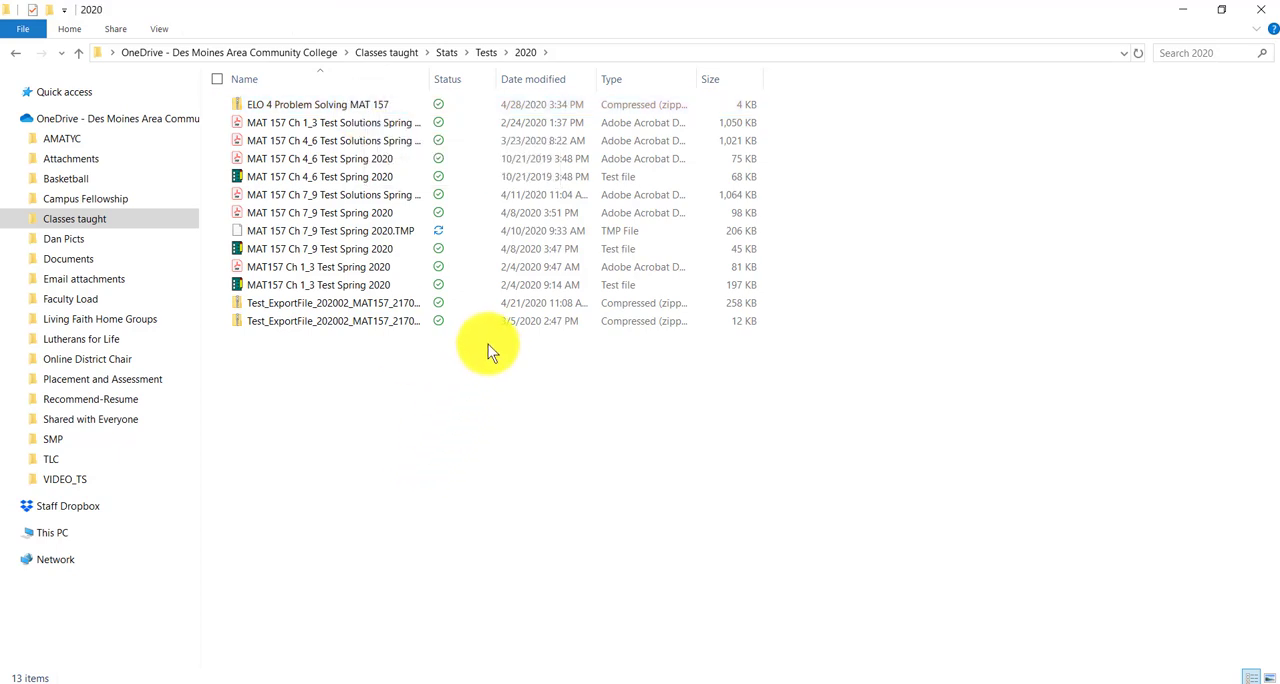
pyautogui.click(516, 683)
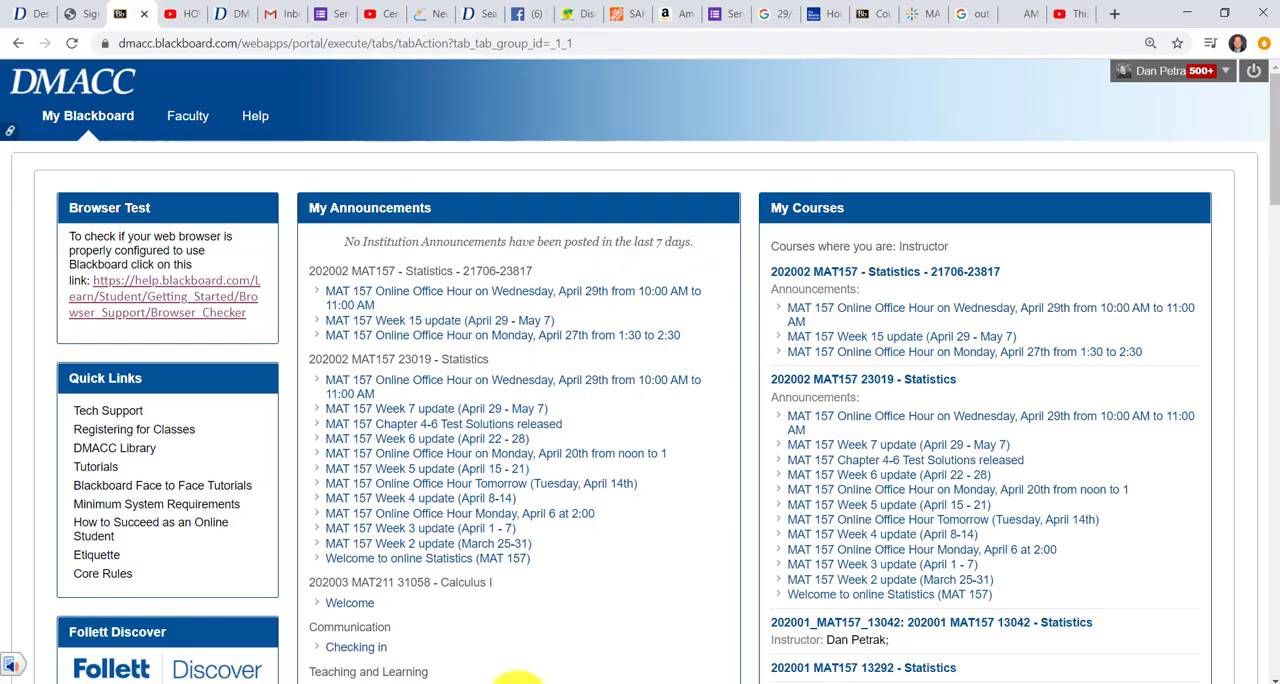
pyautogui.click(885, 271)
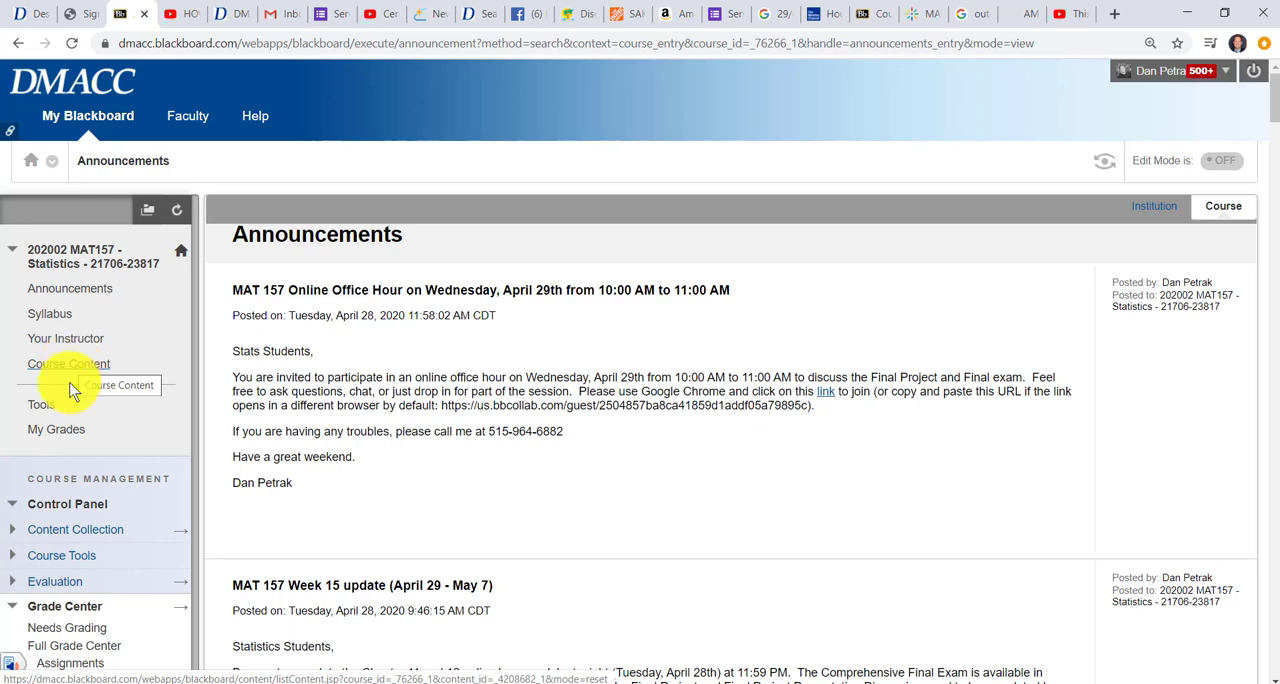
pyautogui.scroll(-3, 70, 390)
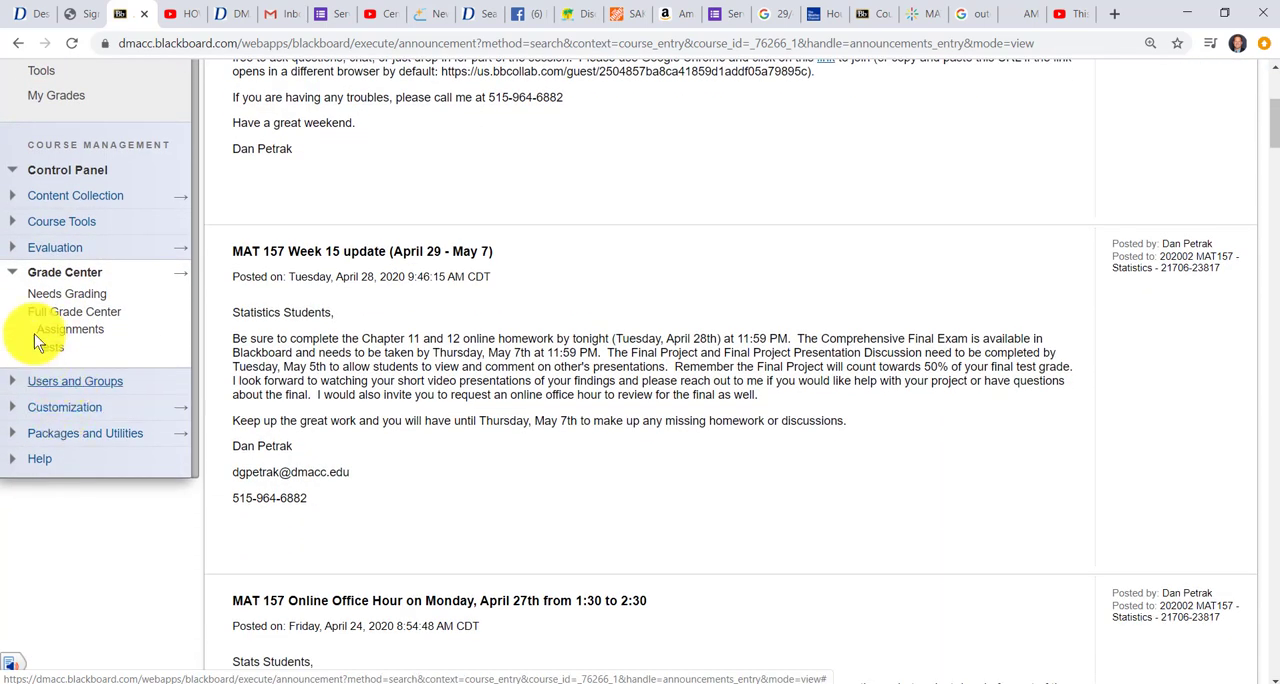
pyautogui.click(14, 273)
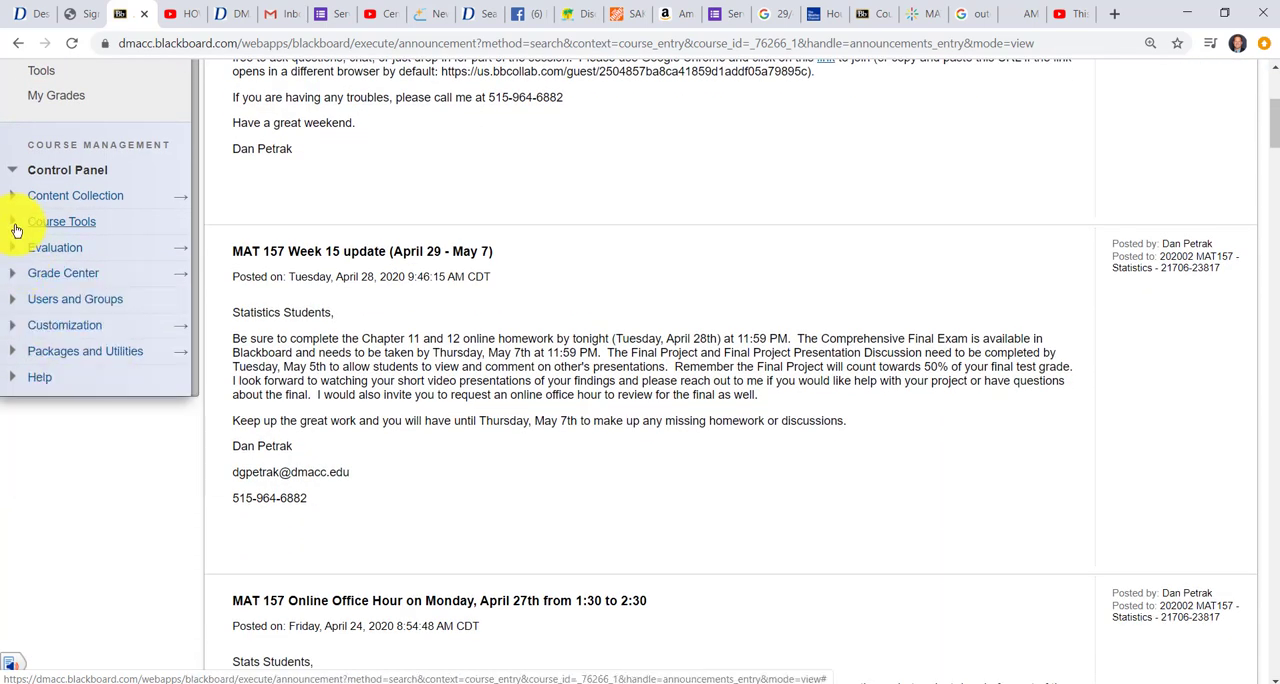
pyautogui.click(16, 230)
pyautogui.scroll(-3, 130, 434)
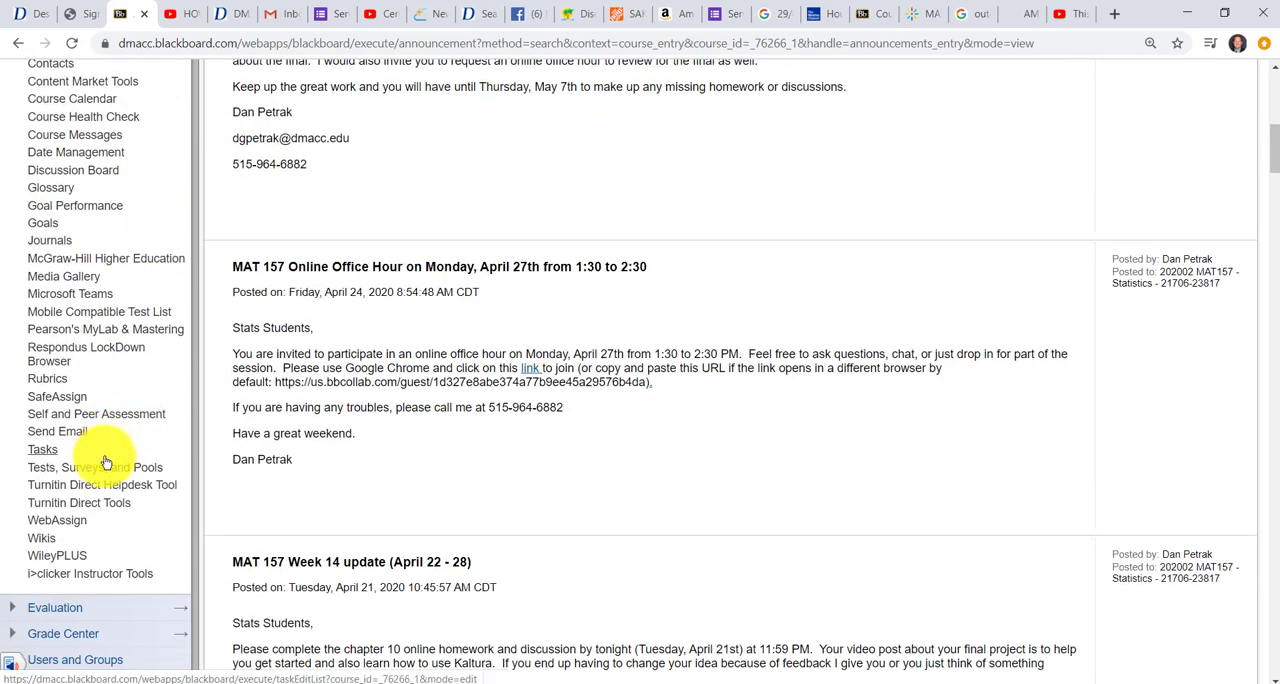
pyautogui.click(50, 378)
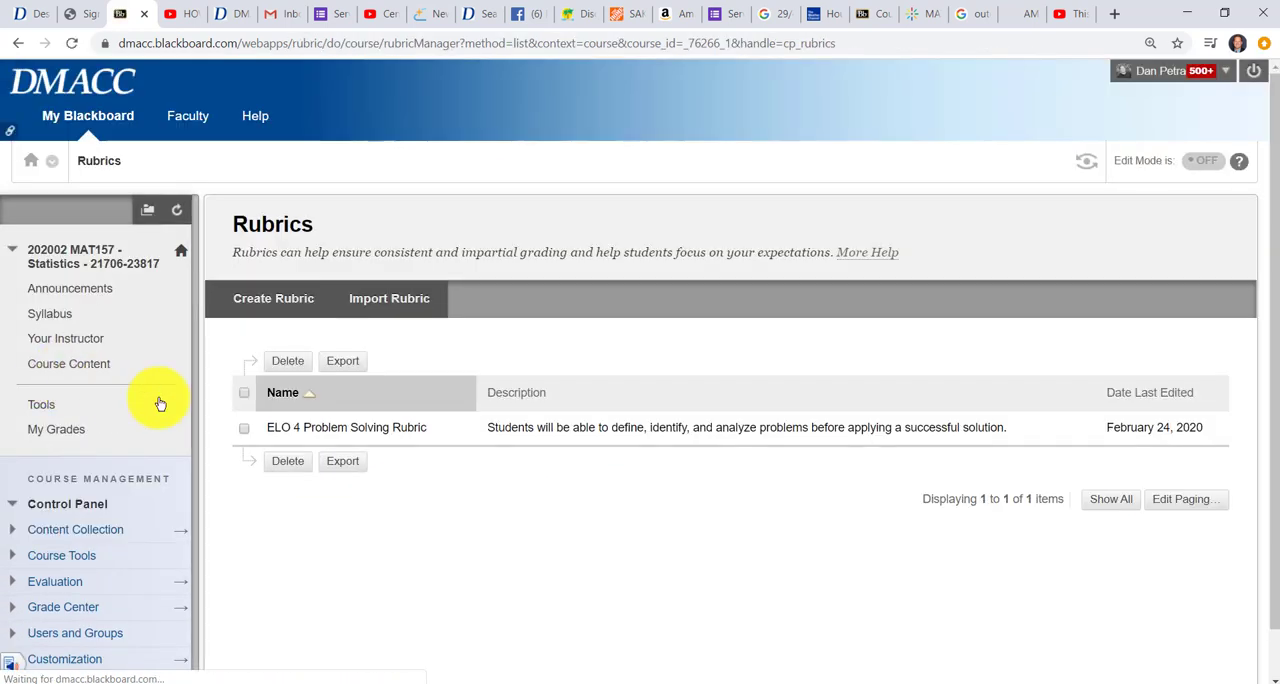
# Import the rubric from the ELO 4 Problem Solving MAT 157 zip in the Stats > Final Project folder, and return to the rubrics list
pyautogui.click(382, 304)
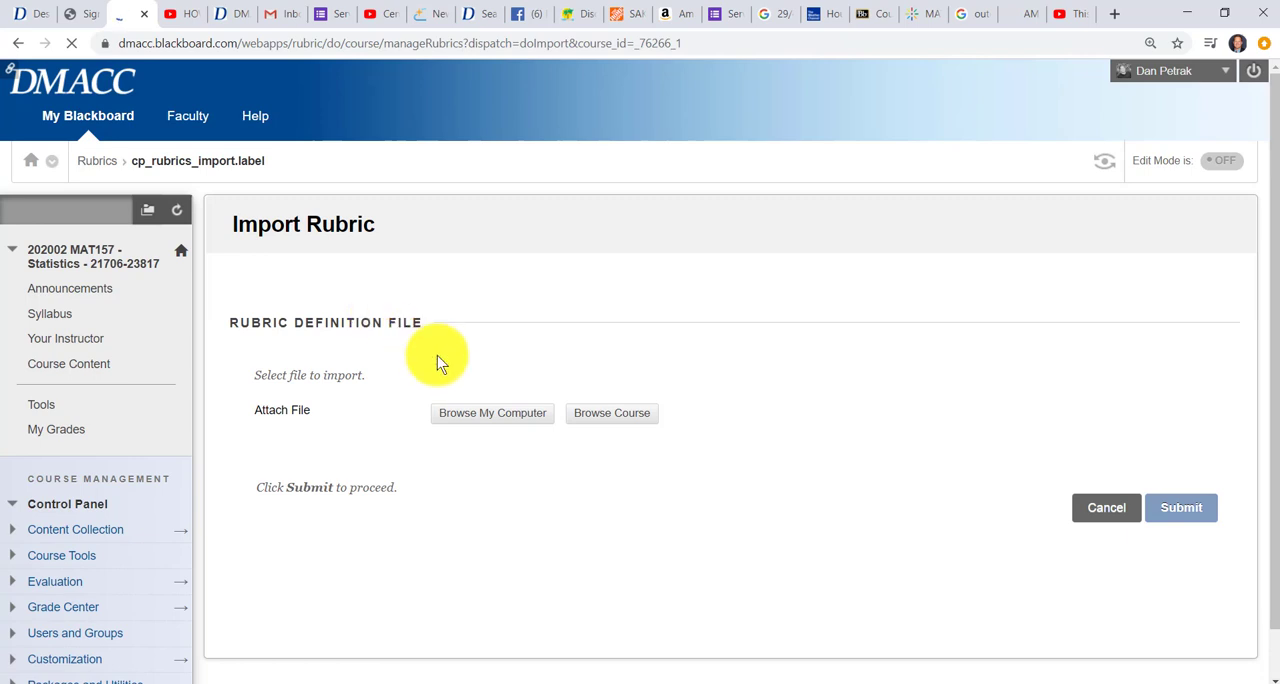
pyautogui.click(484, 412)
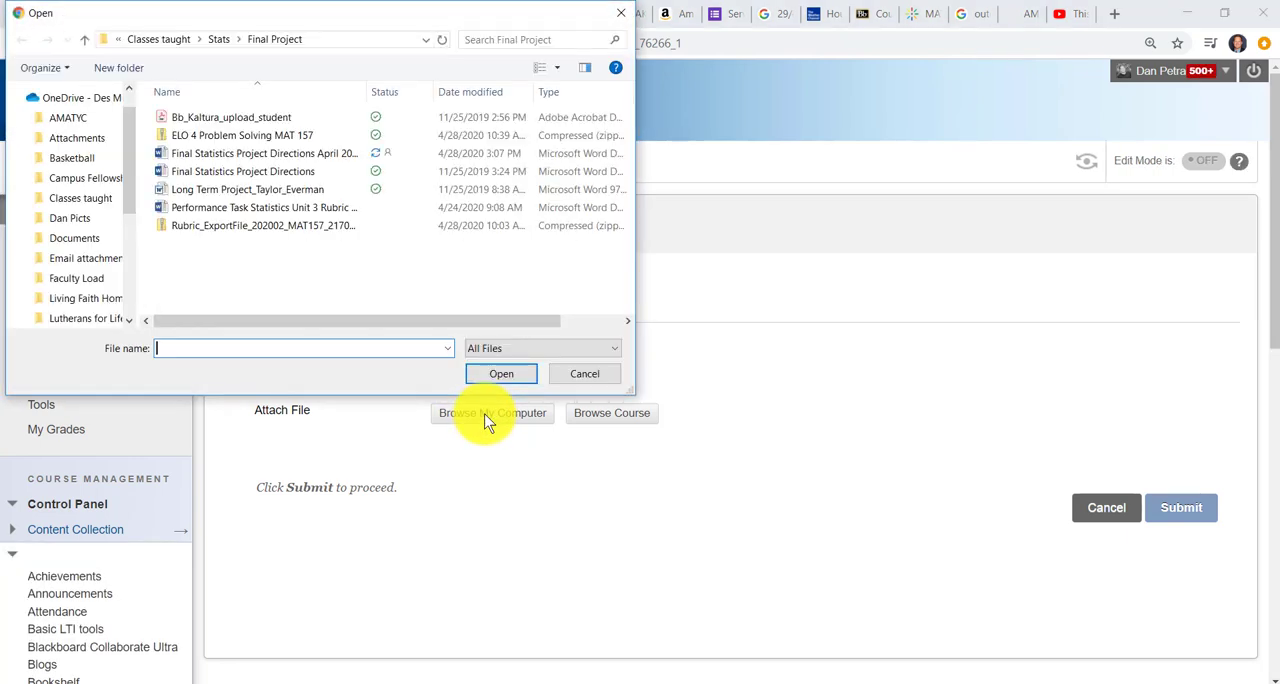
pyautogui.click(262, 142)
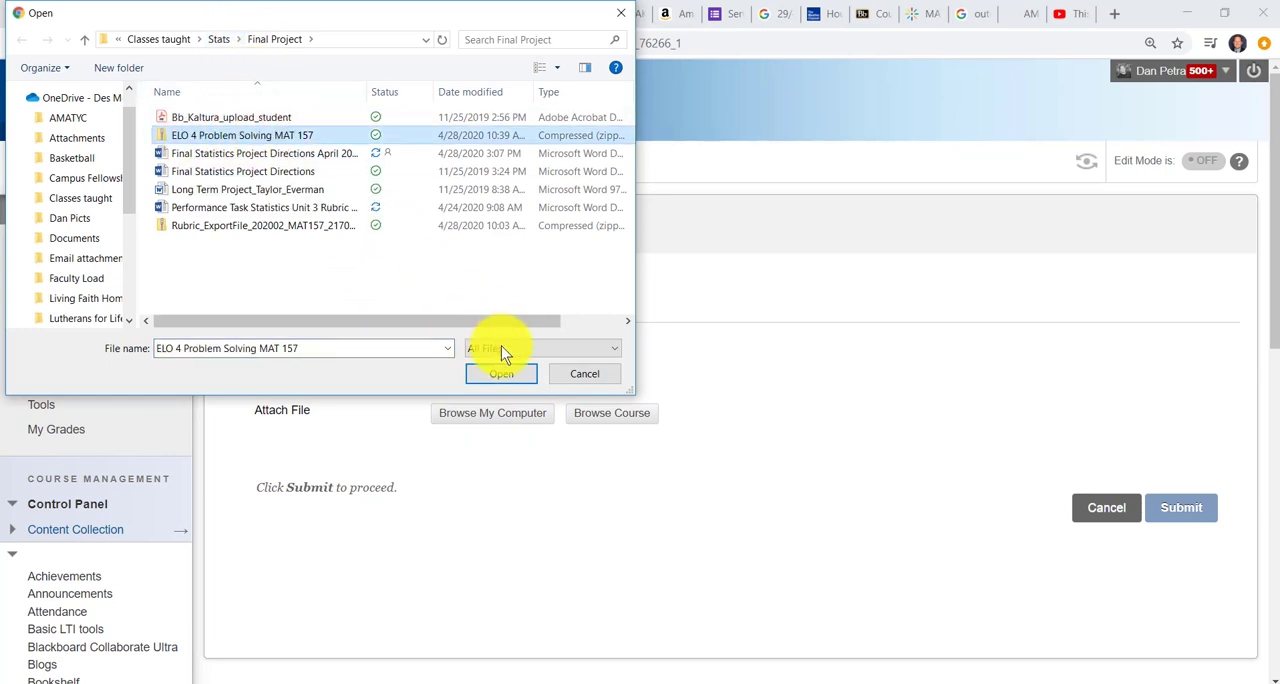
pyautogui.click(506, 373)
pyautogui.click(1168, 560)
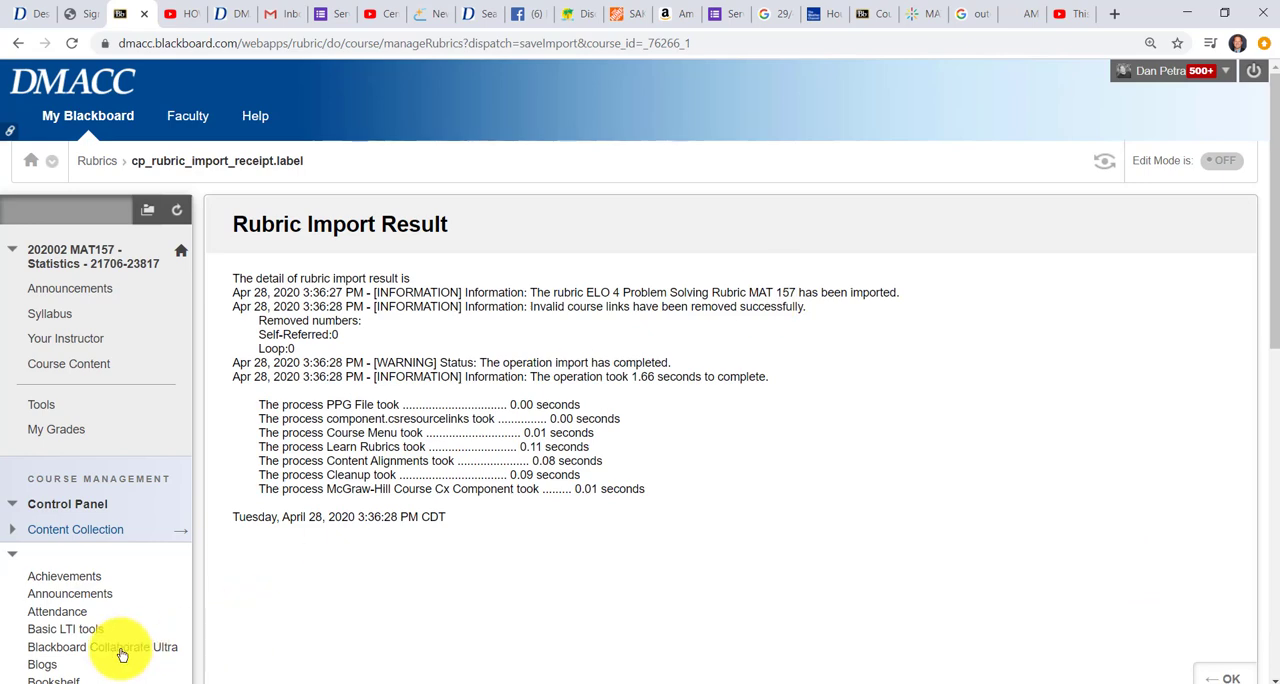
pyautogui.scroll(-5, 120, 655)
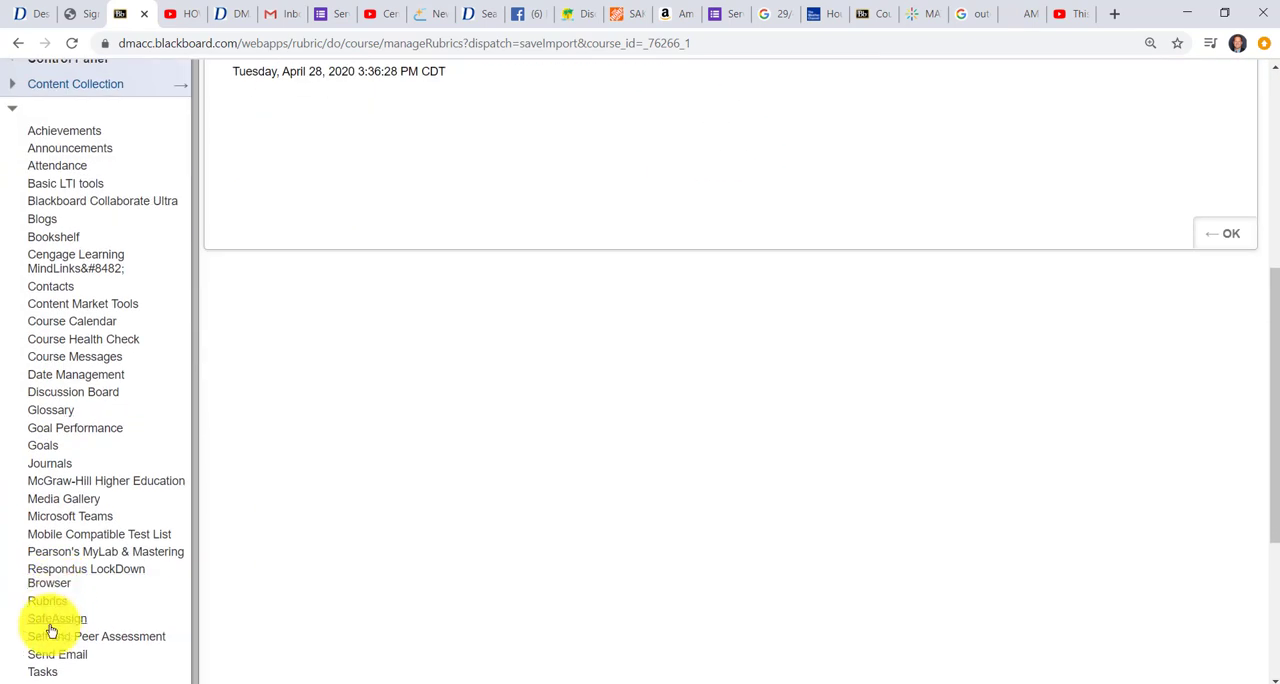
pyautogui.click(47, 601)
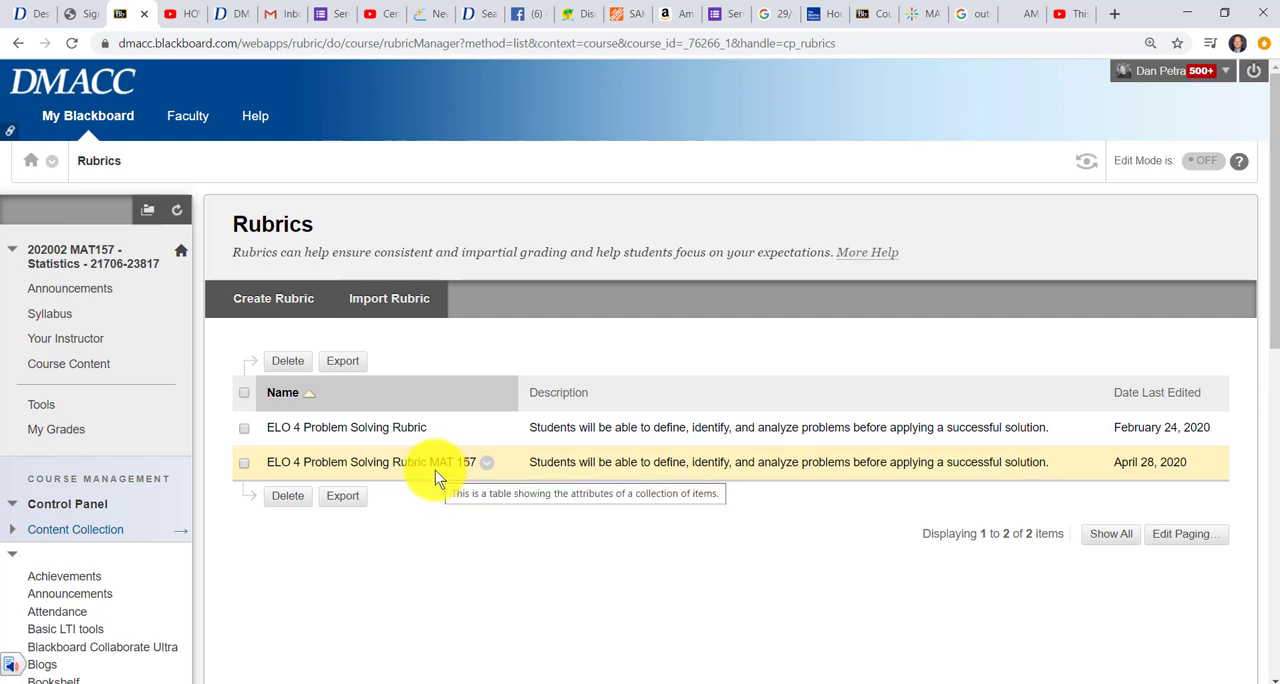
# Open the Week 15 (4/29 - 5/7) folder in the course content and turn on edit mode
pyautogui.click(88, 370)
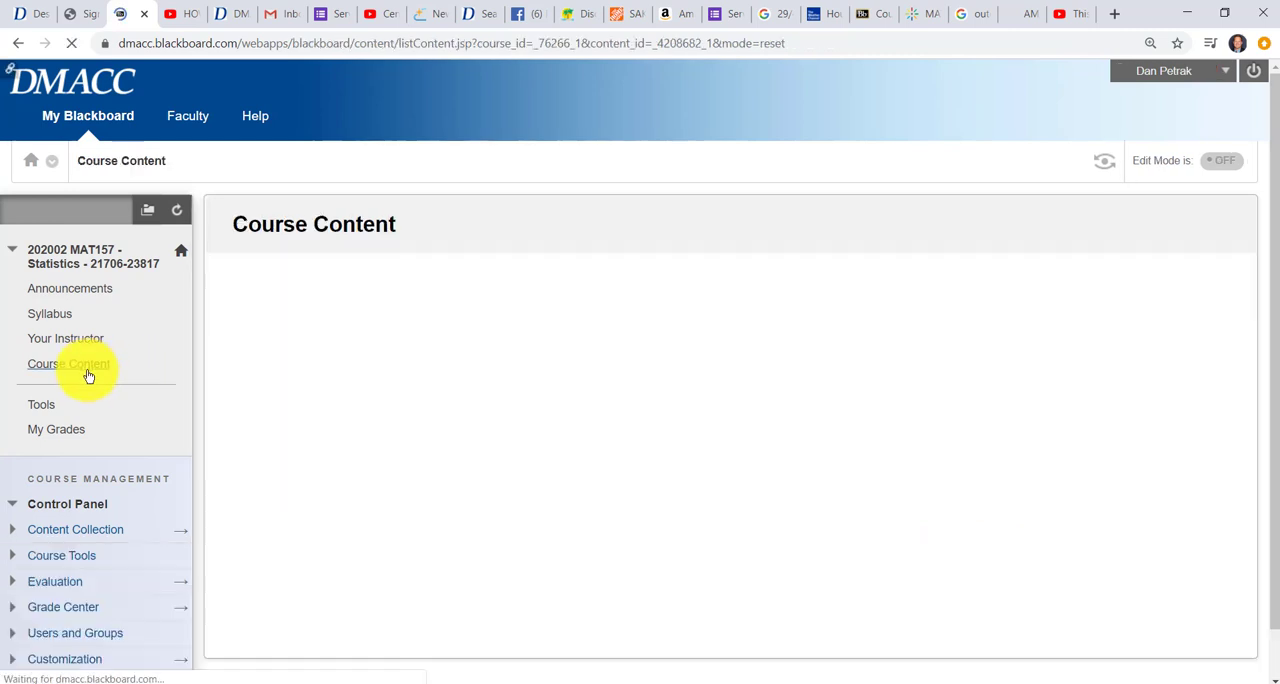
pyautogui.click(374, 291)
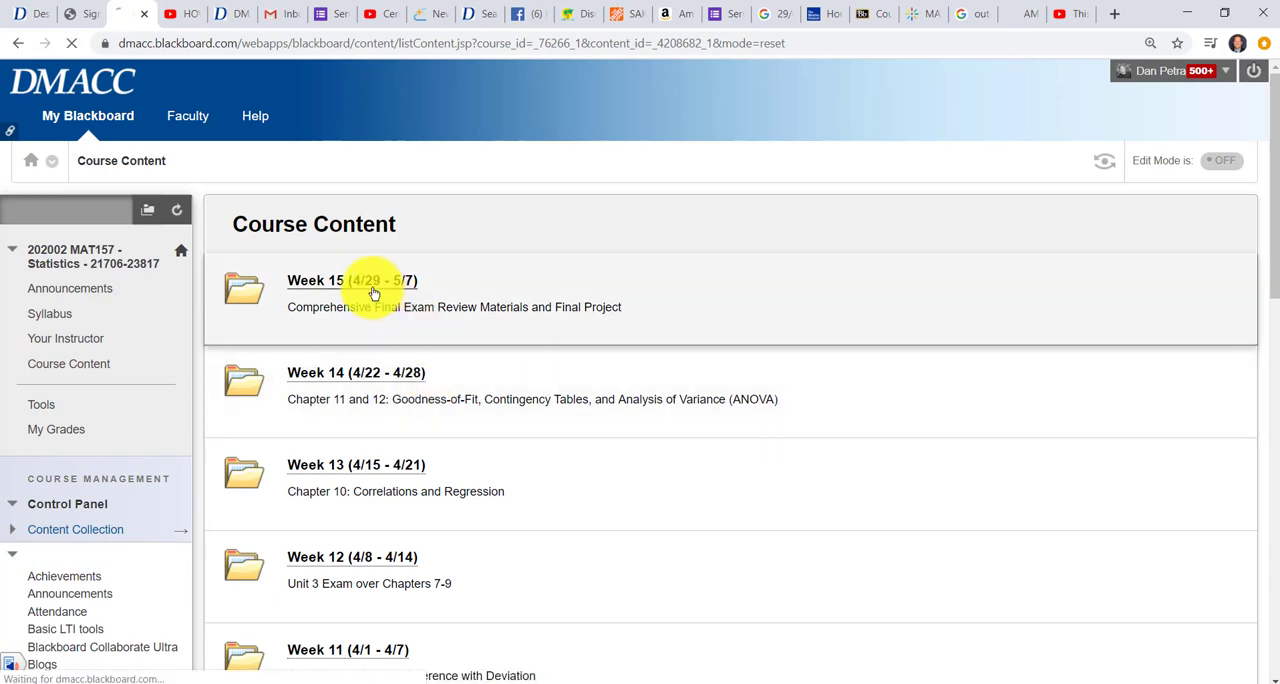
pyautogui.scroll(-4, 543, 403)
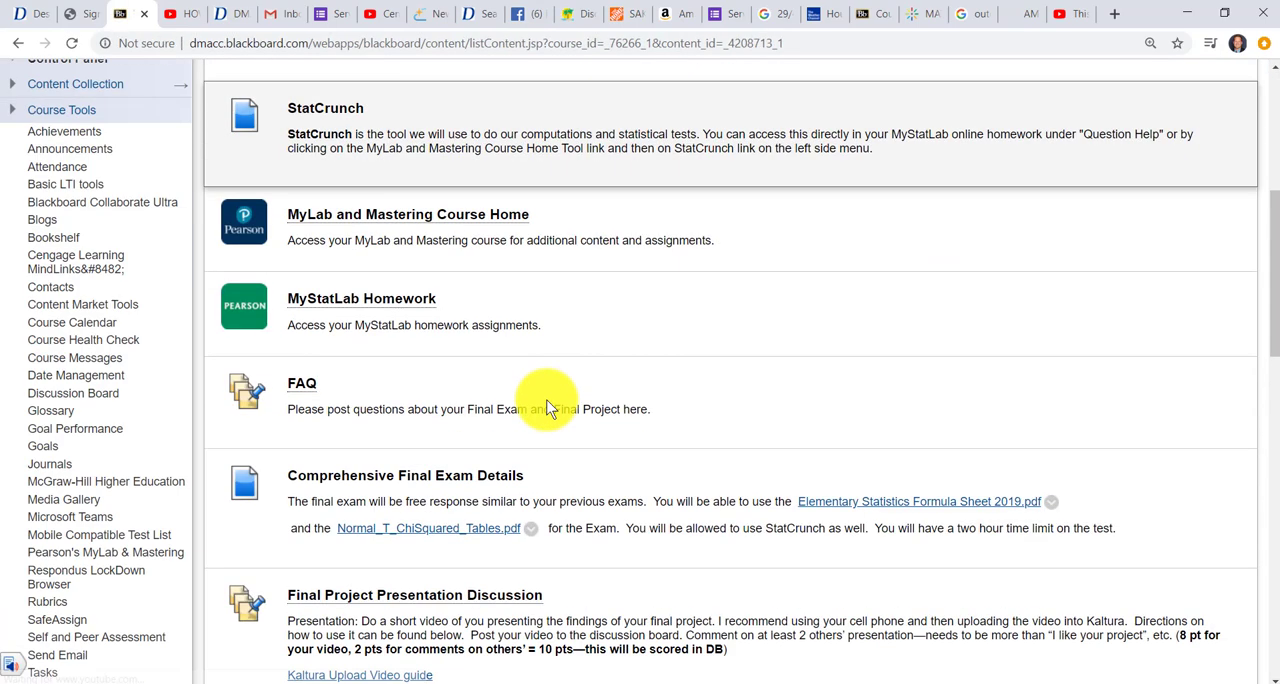
pyautogui.scroll(-2, 549, 409)
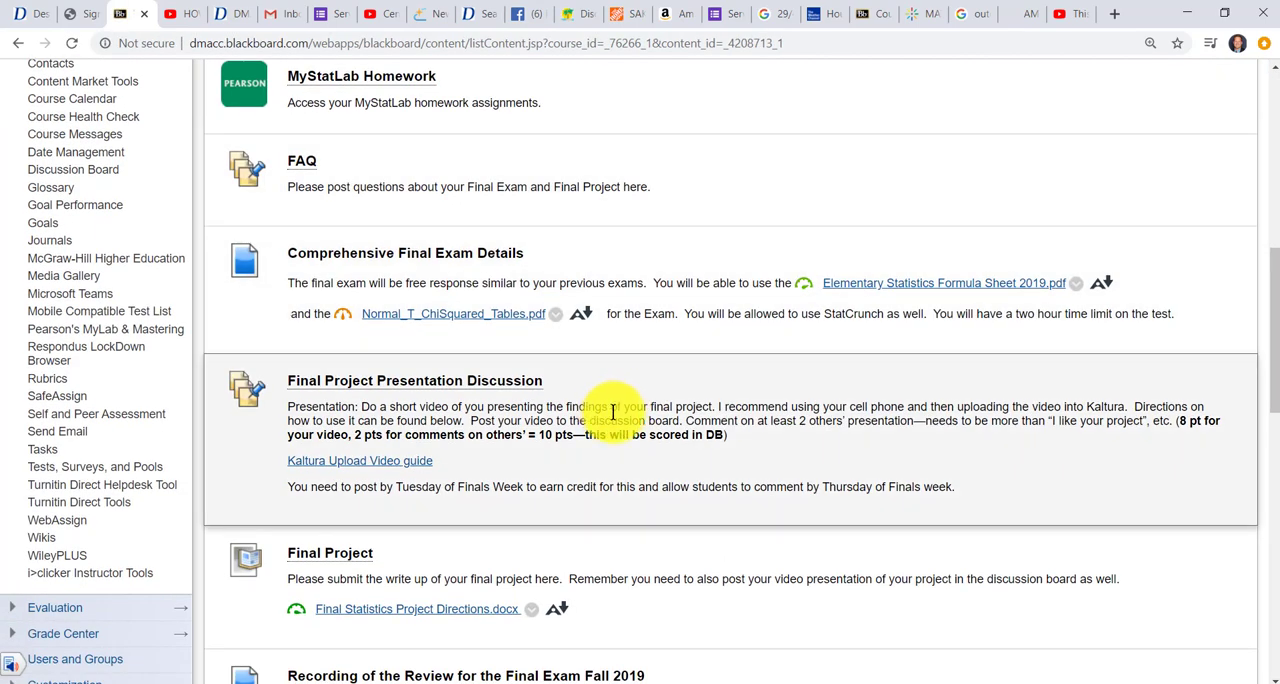
pyautogui.scroll(-1, 430, 565)
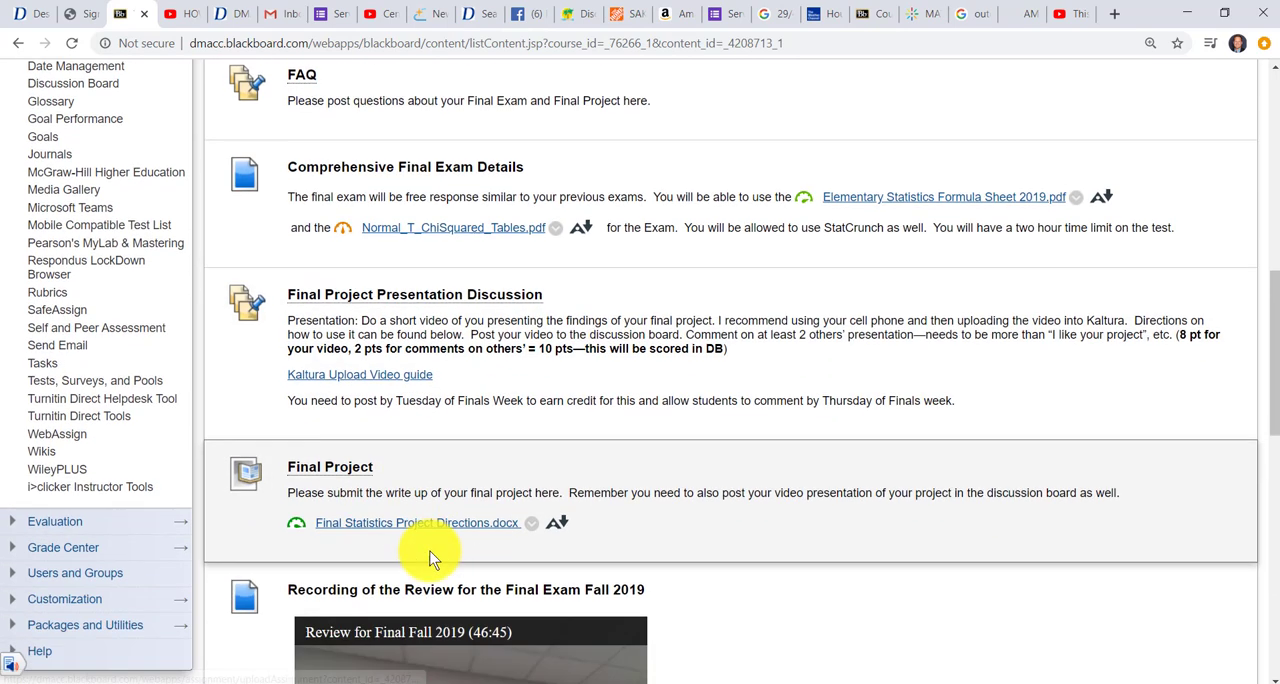
pyautogui.scroll(10, 1114, 543)
pyautogui.click(1237, 165)
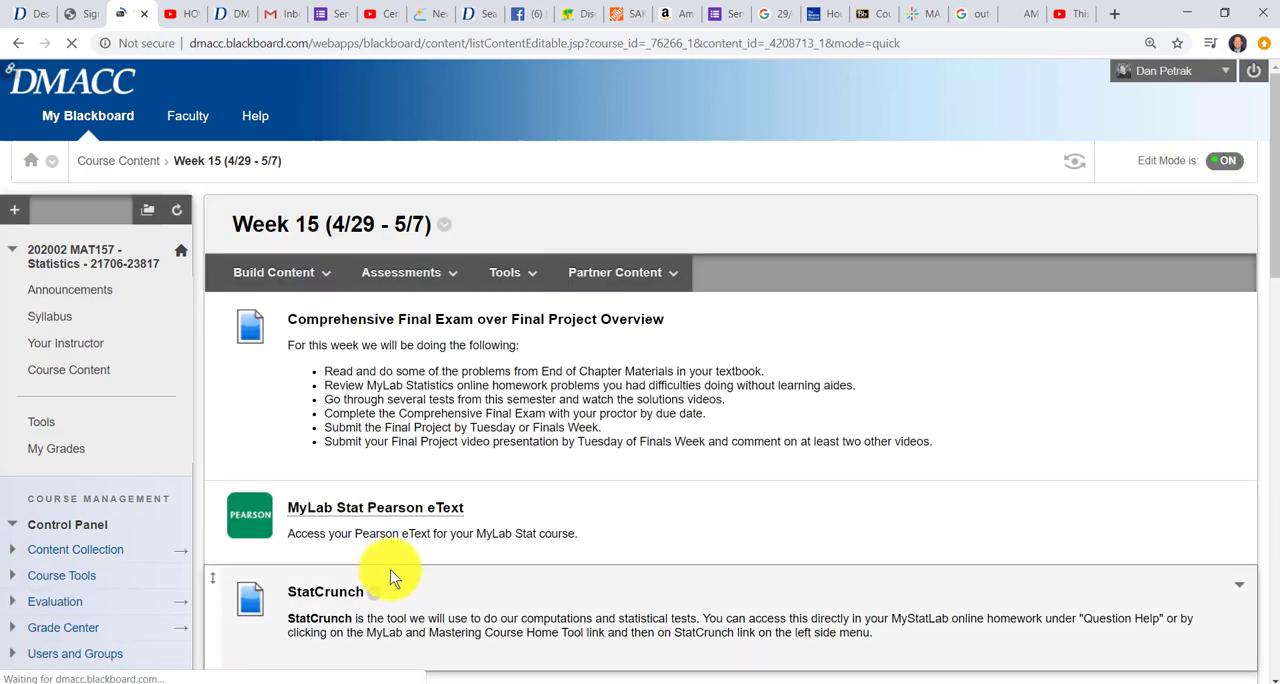
# Open the Final Project assignment in the Week 15 content for editing
pyautogui.scroll(-10, 392, 578)
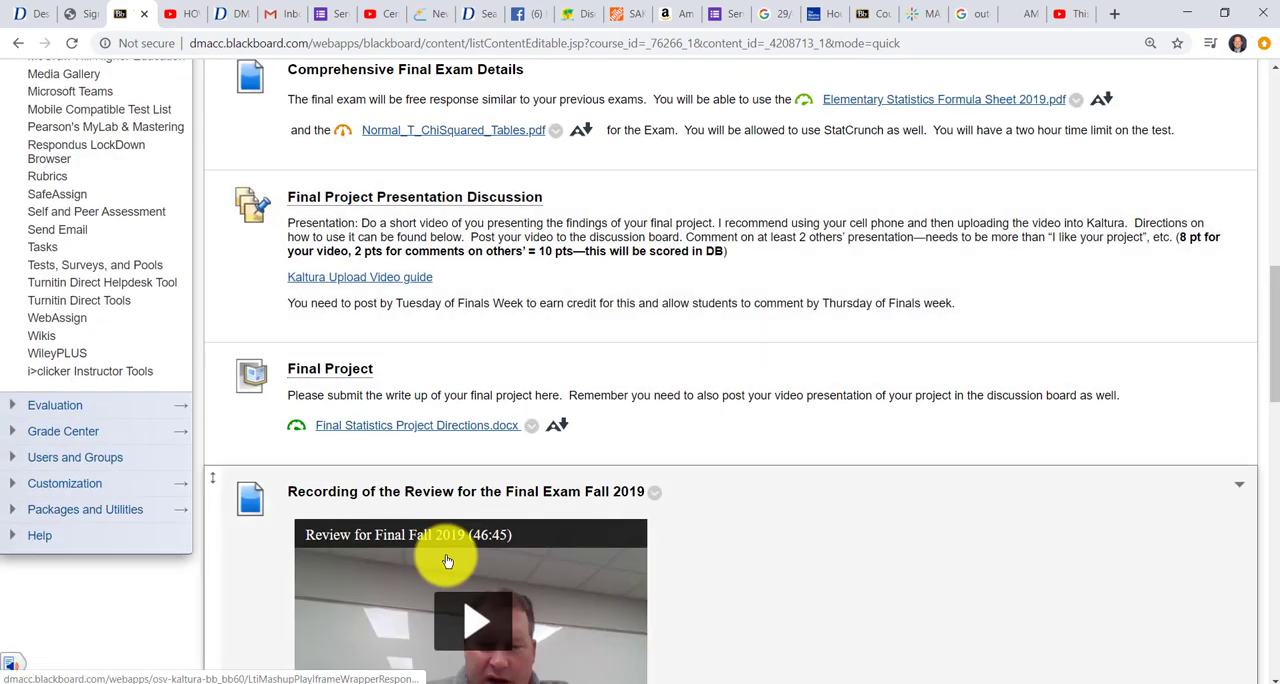
pyautogui.scroll(3, 448, 562)
pyautogui.scroll(-2, 443, 558)
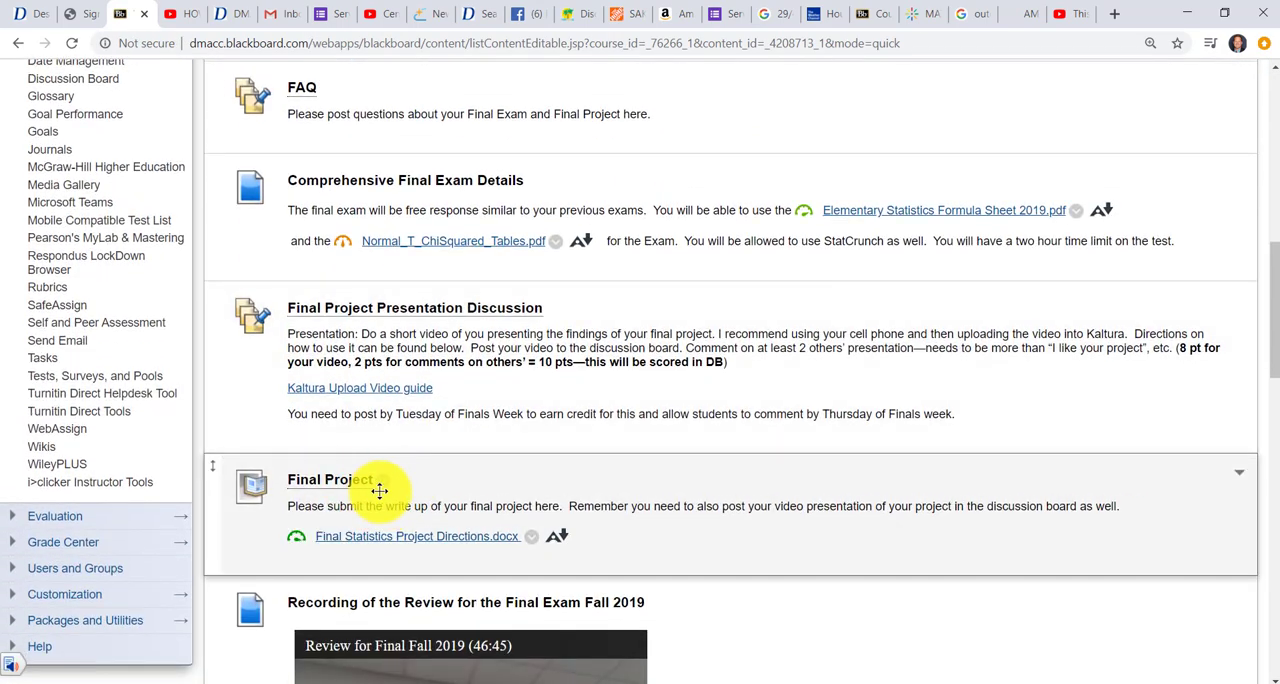
pyautogui.click(380, 485)
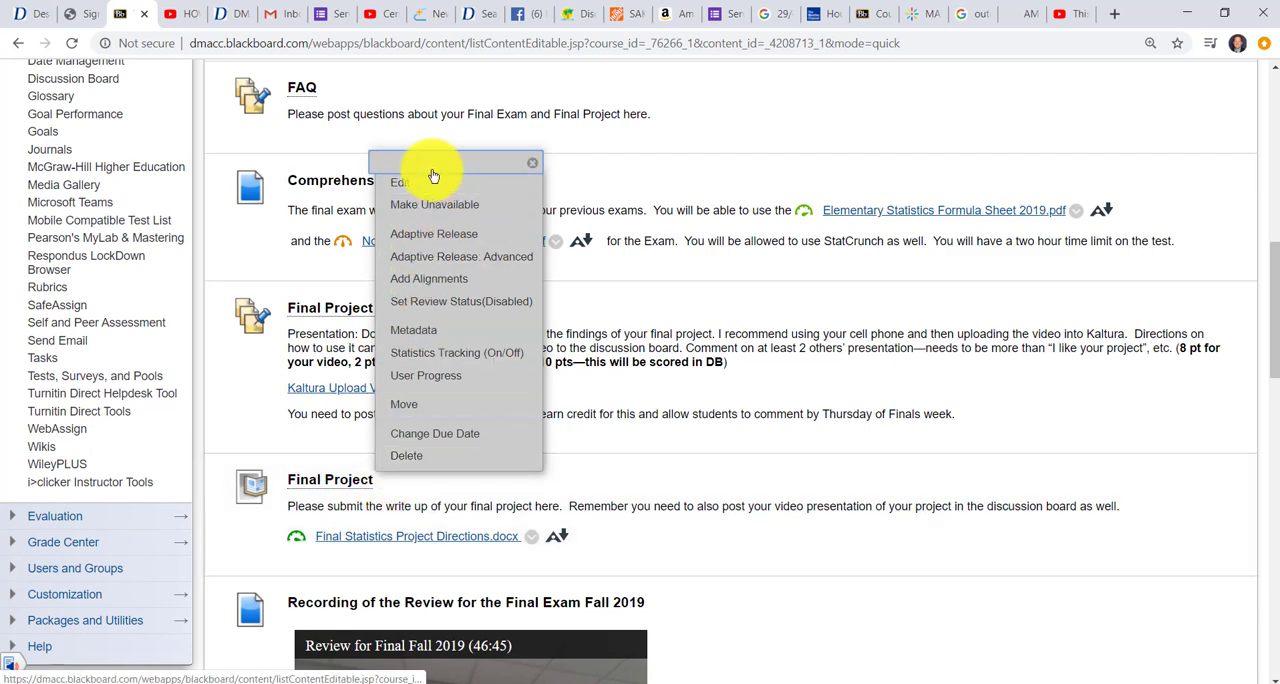
pyautogui.click(430, 184)
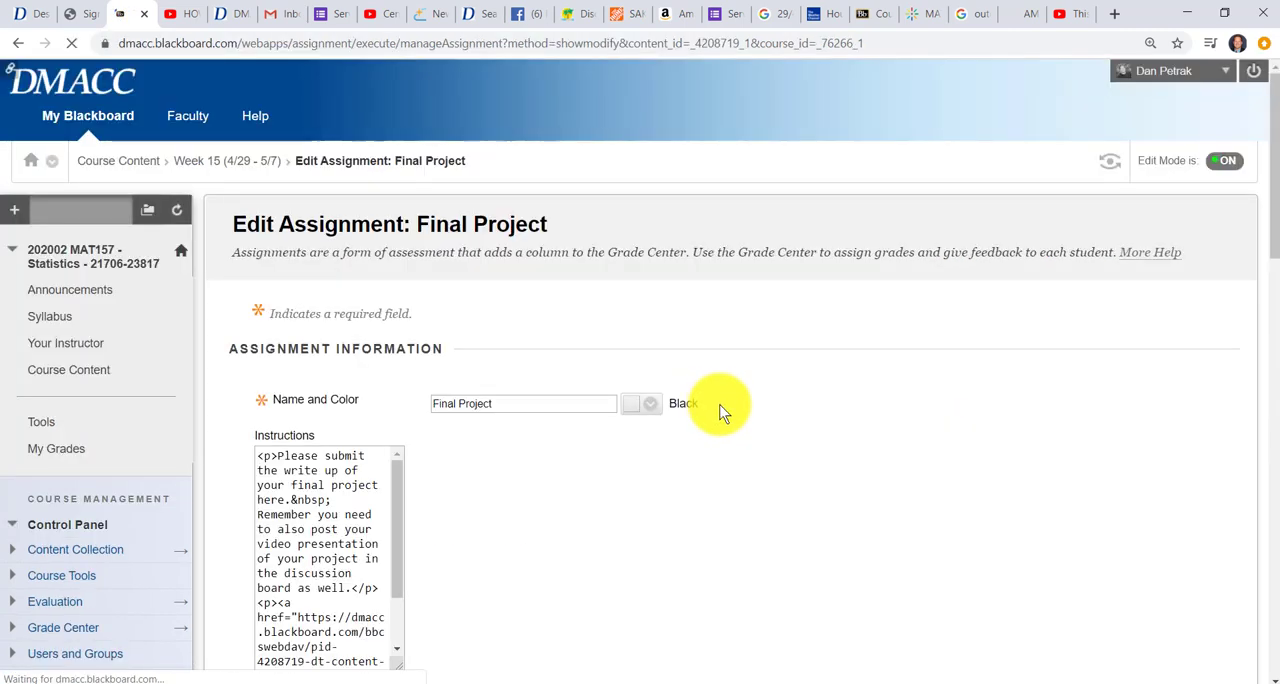
# Associate the ELO 4 Problem Solving Rubric MAT 157 with the assignment's grading, declining to use the rubric's maximum points as points possible
pyautogui.scroll(-4, 866, 466)
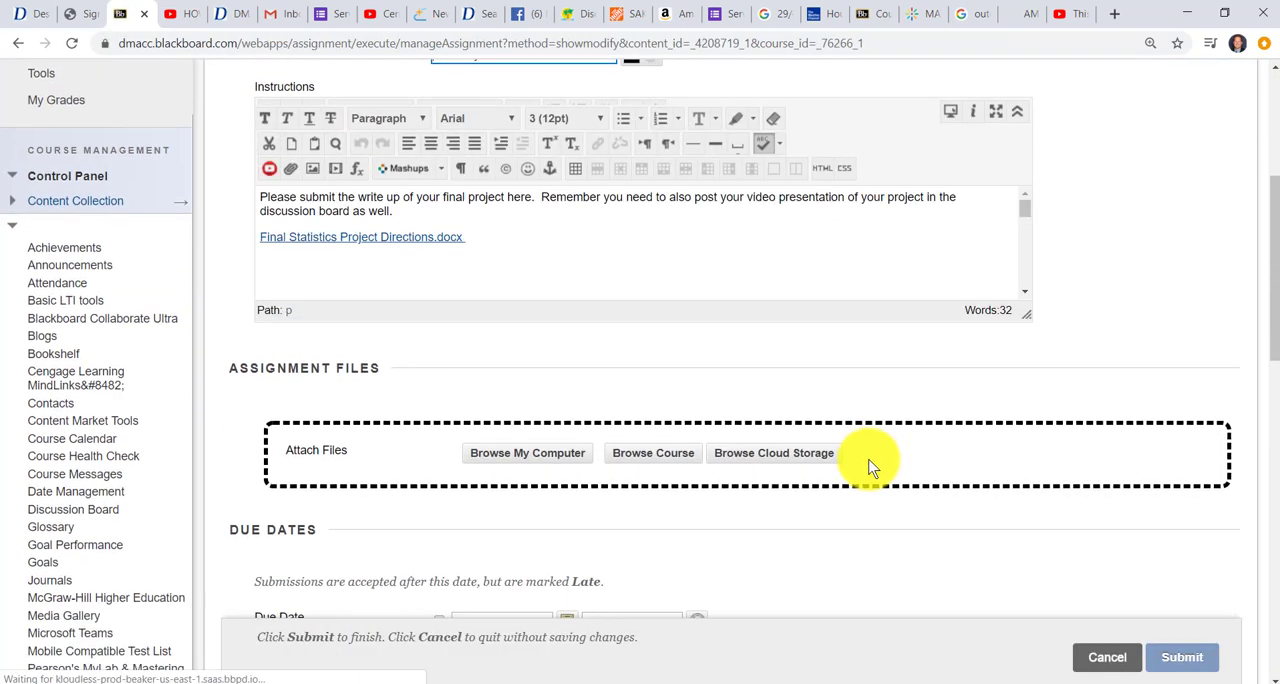
pyautogui.scroll(-3, 869, 466)
pyautogui.scroll(-1, 560, 370)
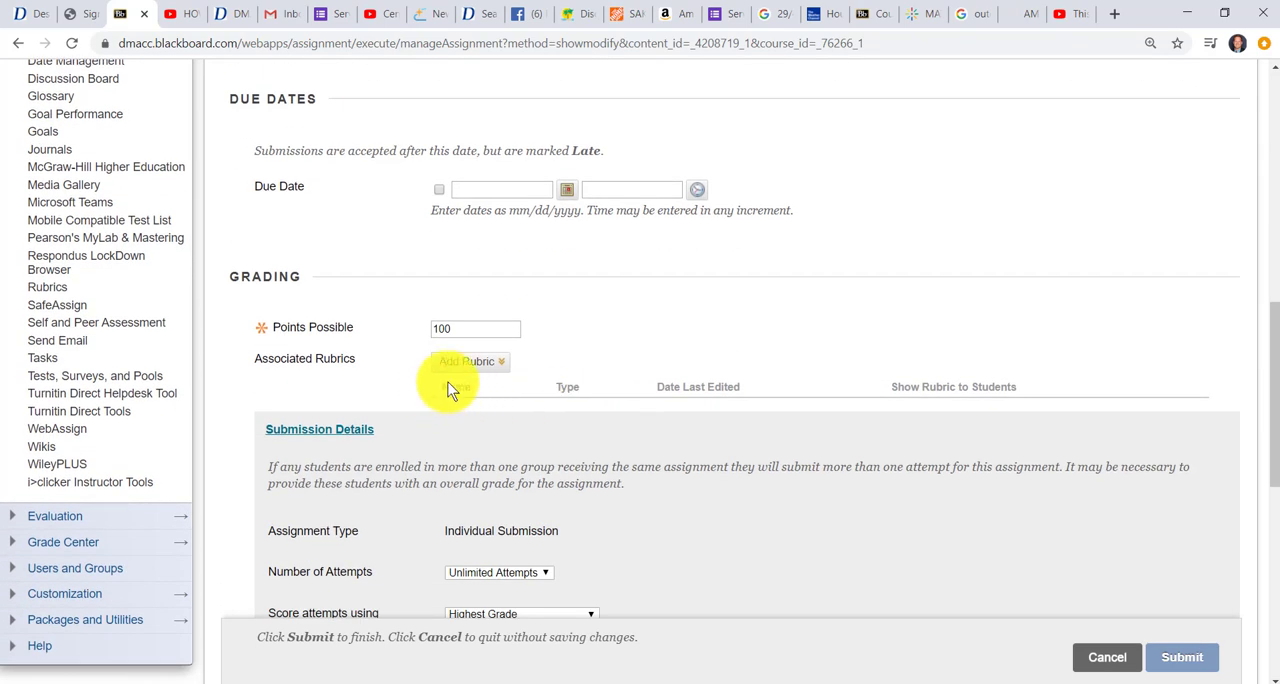
pyautogui.click(490, 365)
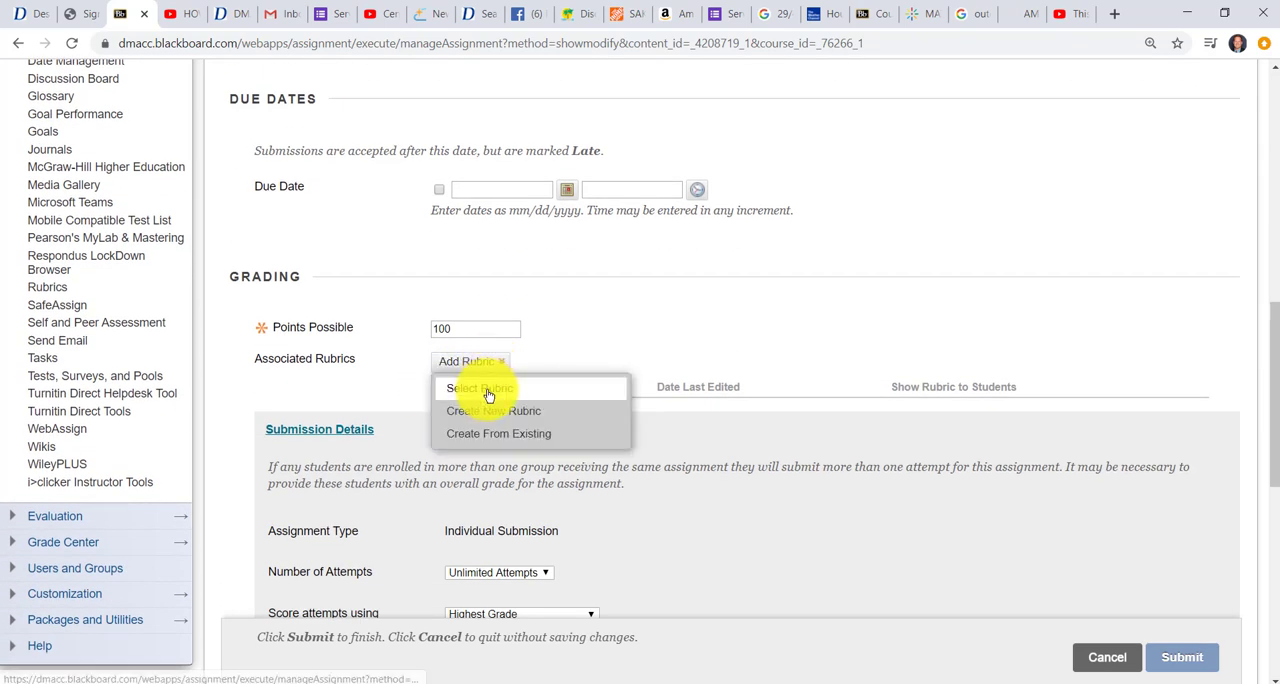
pyautogui.click(488, 392)
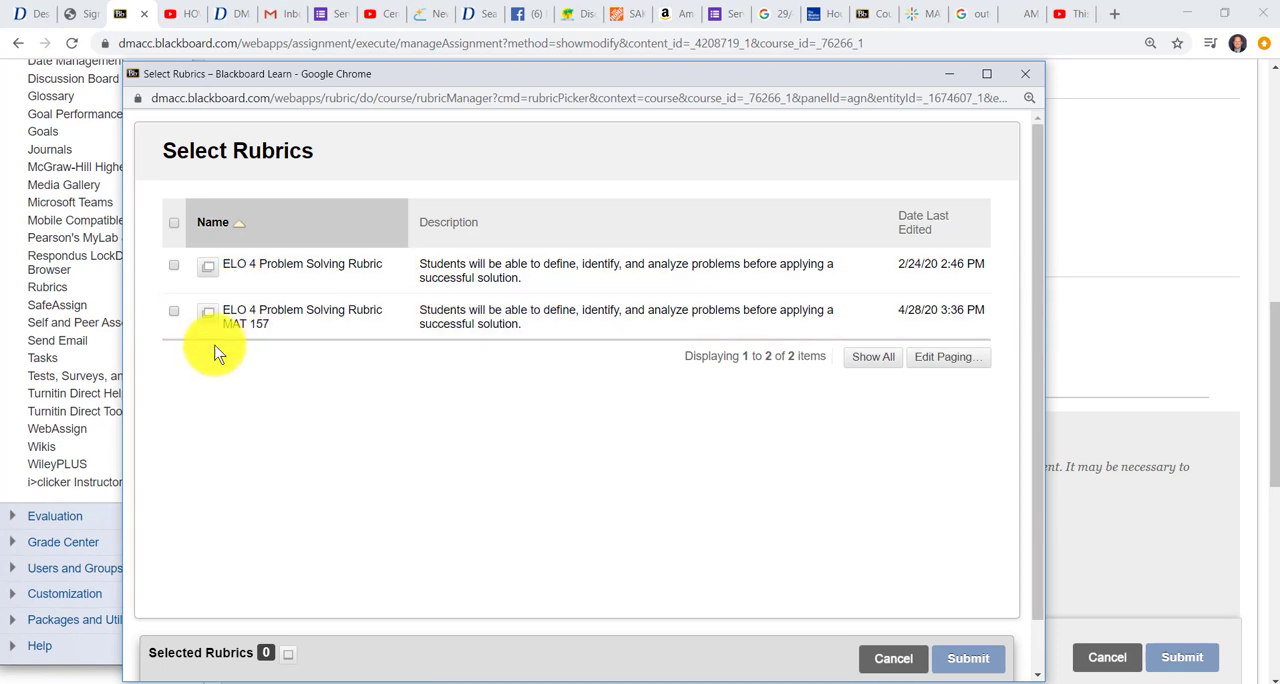
pyautogui.click(174, 313)
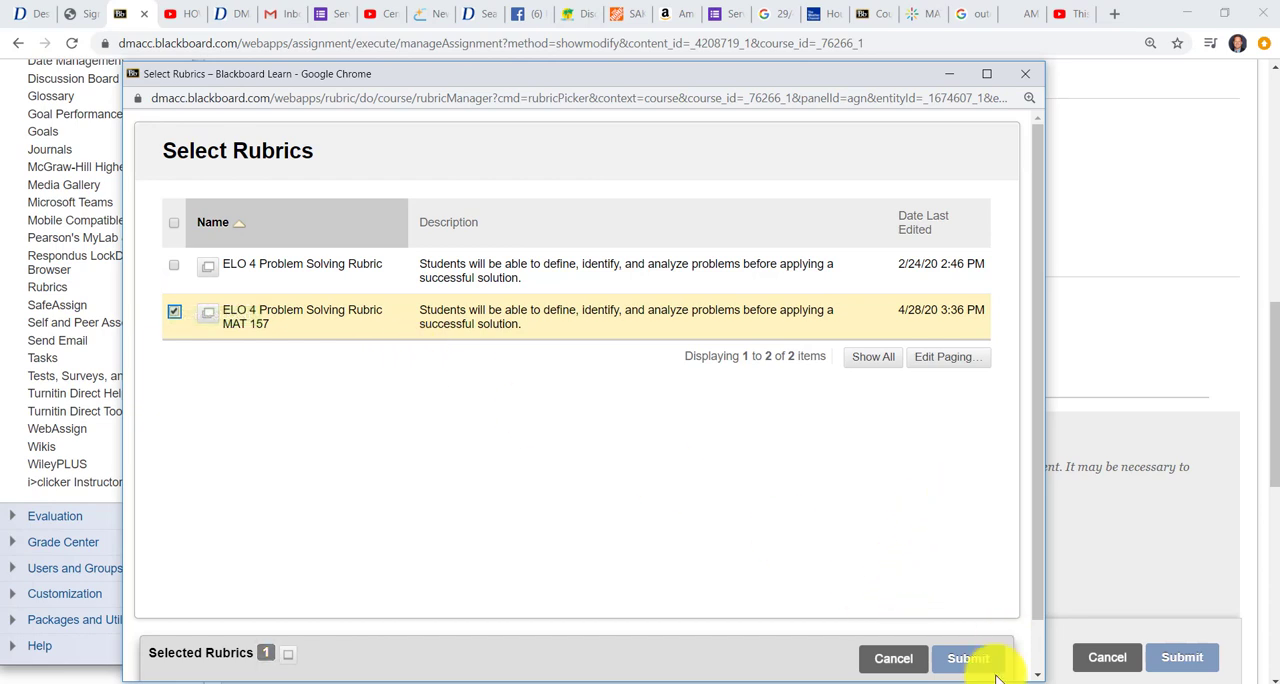
pyautogui.click(970, 659)
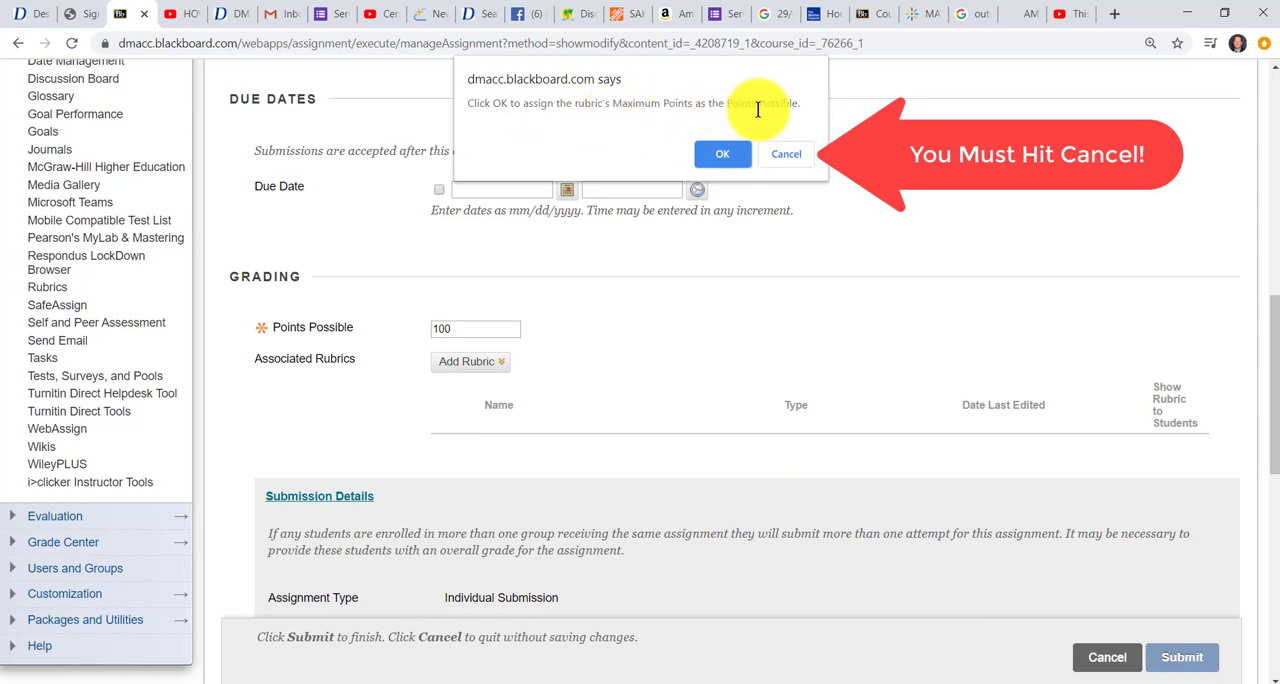
pyautogui.click(790, 155)
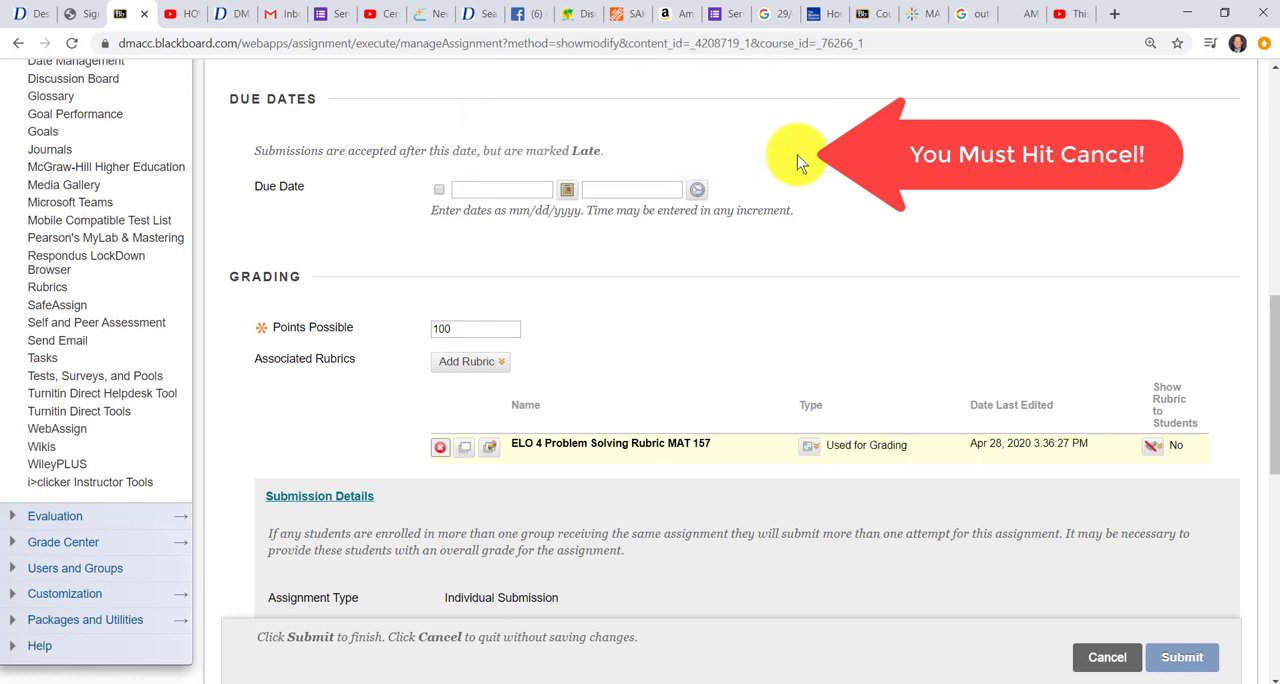
# Set the ELO 4 Problem Solving Rubric MAT 157 to Used for Secondary Evaluation and submit the assignment changes
pyautogui.scroll(-1, 857, 470)
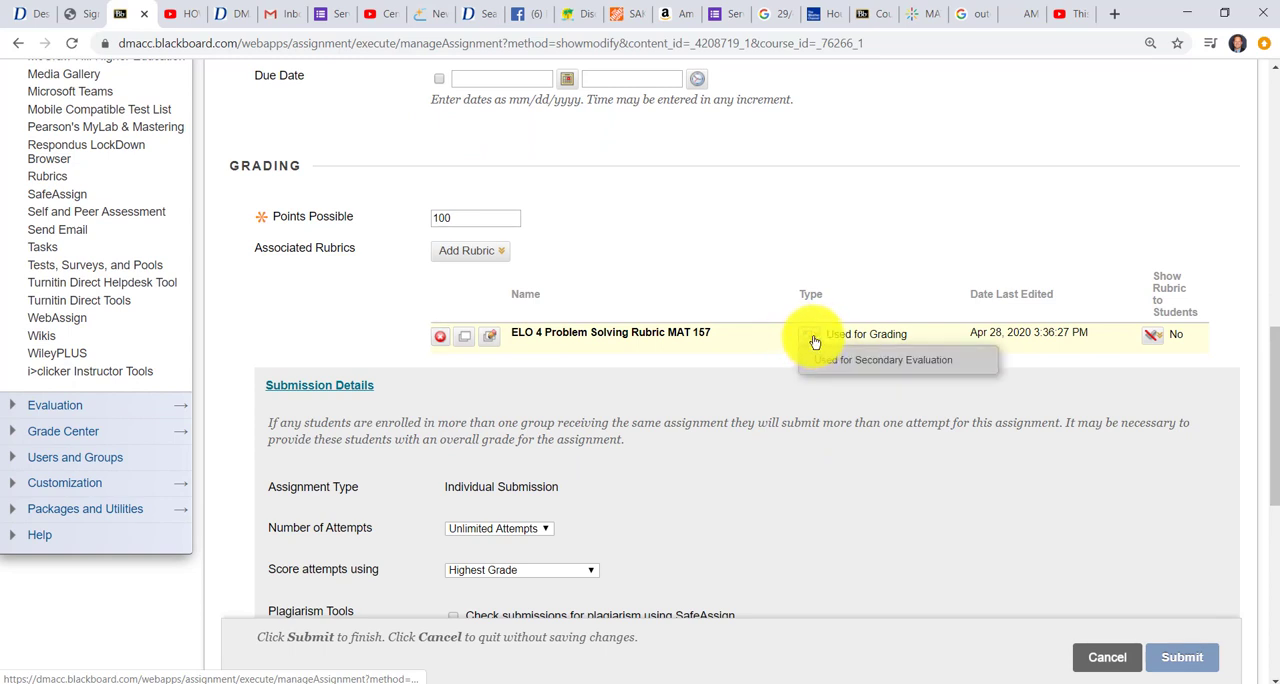
pyautogui.moveTo(811, 338)
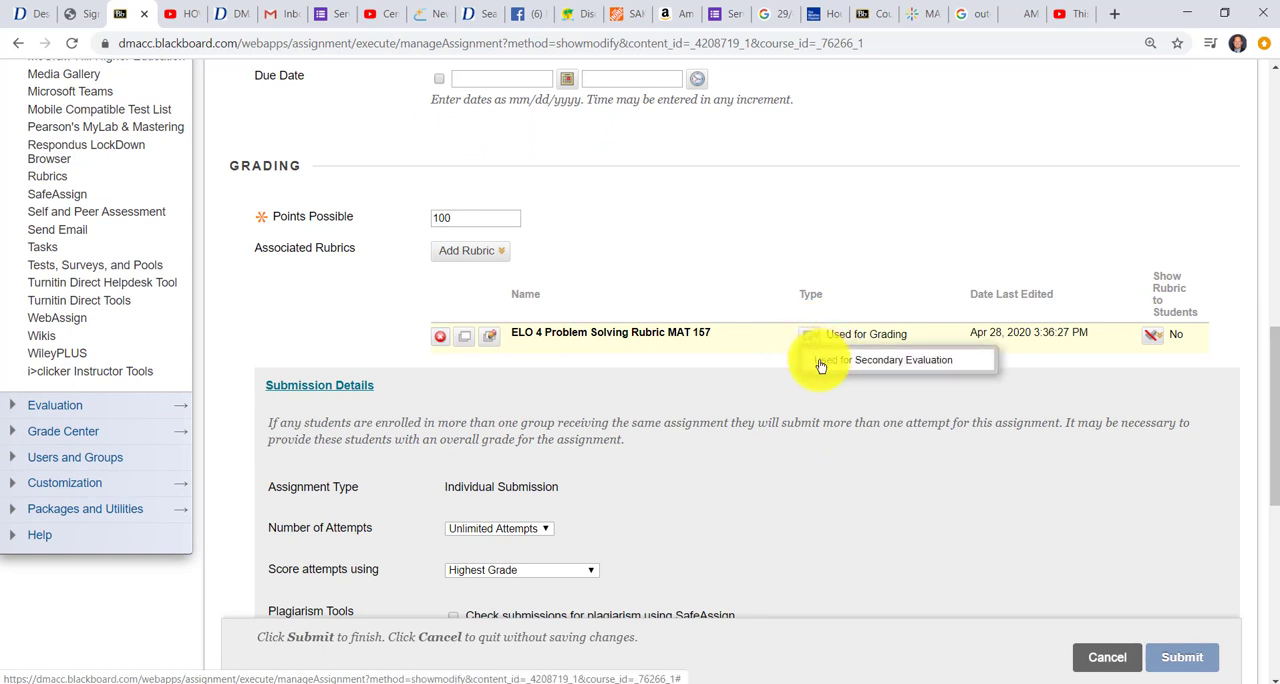
pyautogui.click(822, 363)
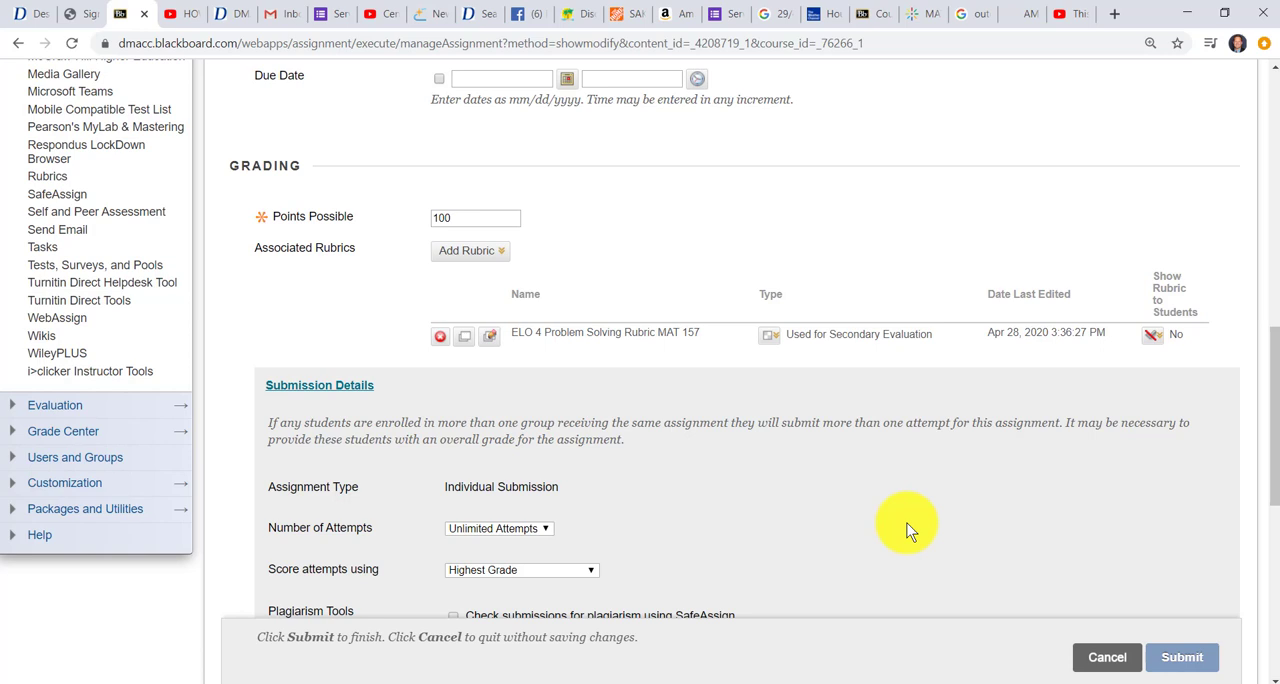
pyautogui.scroll(1, 926, 532)
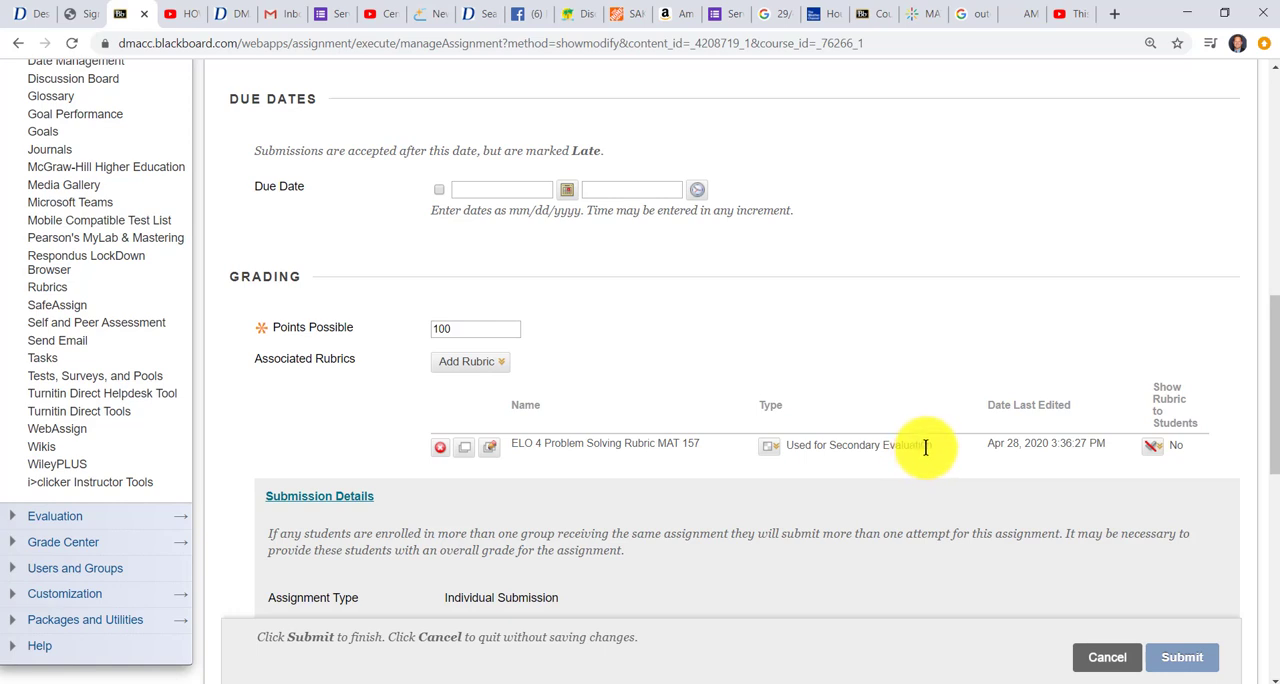
pyautogui.click(1187, 656)
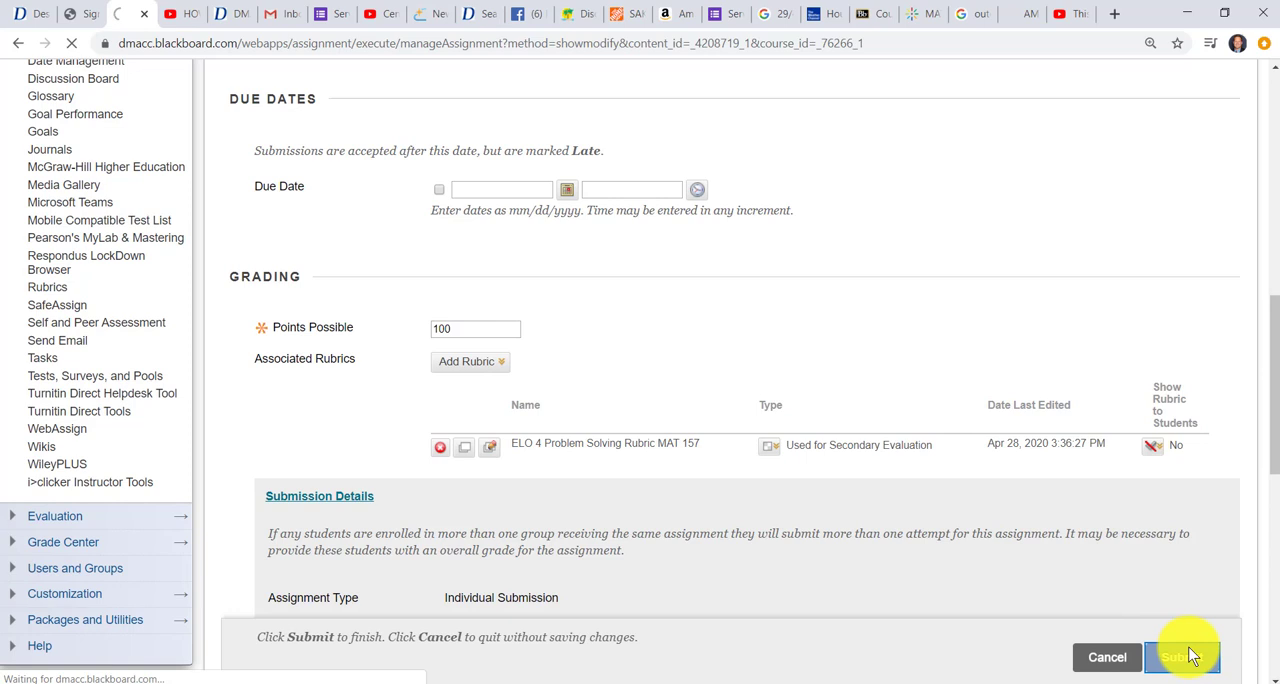